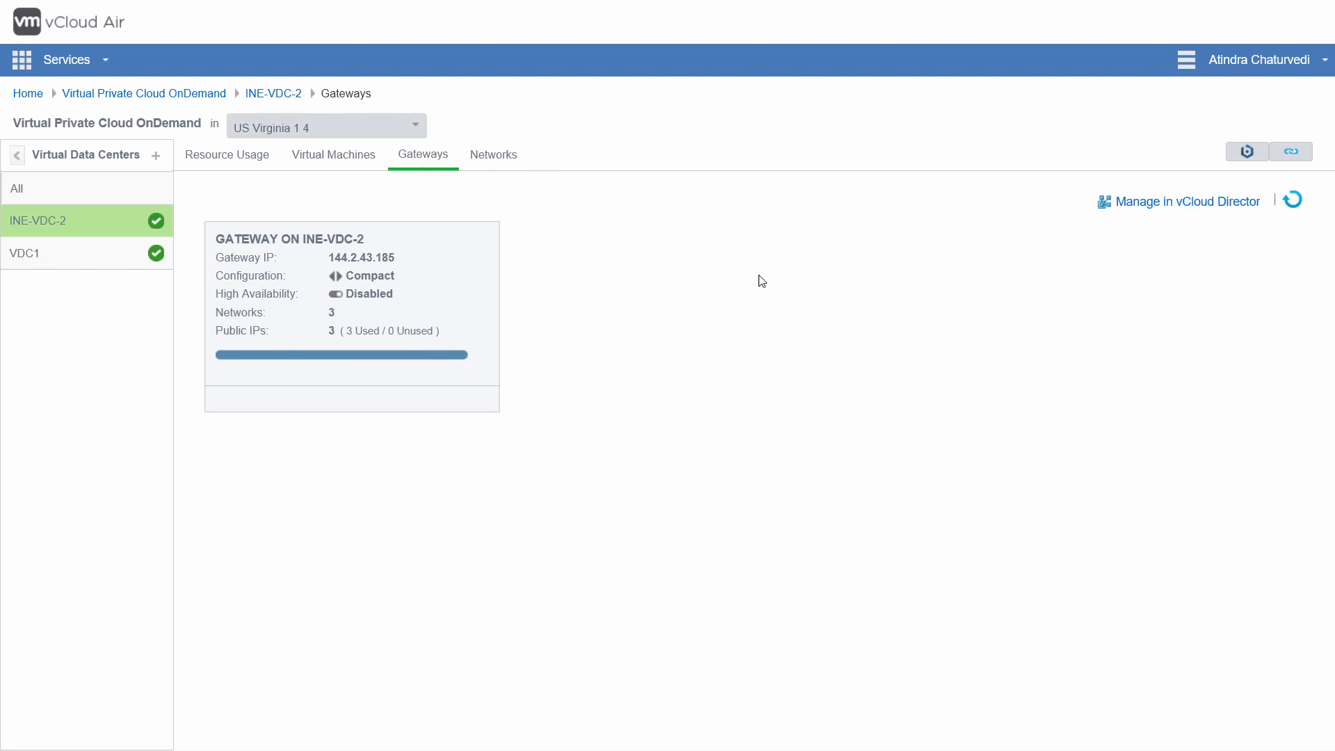
Step: Open the firewall rules of the gateway on INE-VDC-2
mouse_move(395, 347)
mouse_move(392, 293)
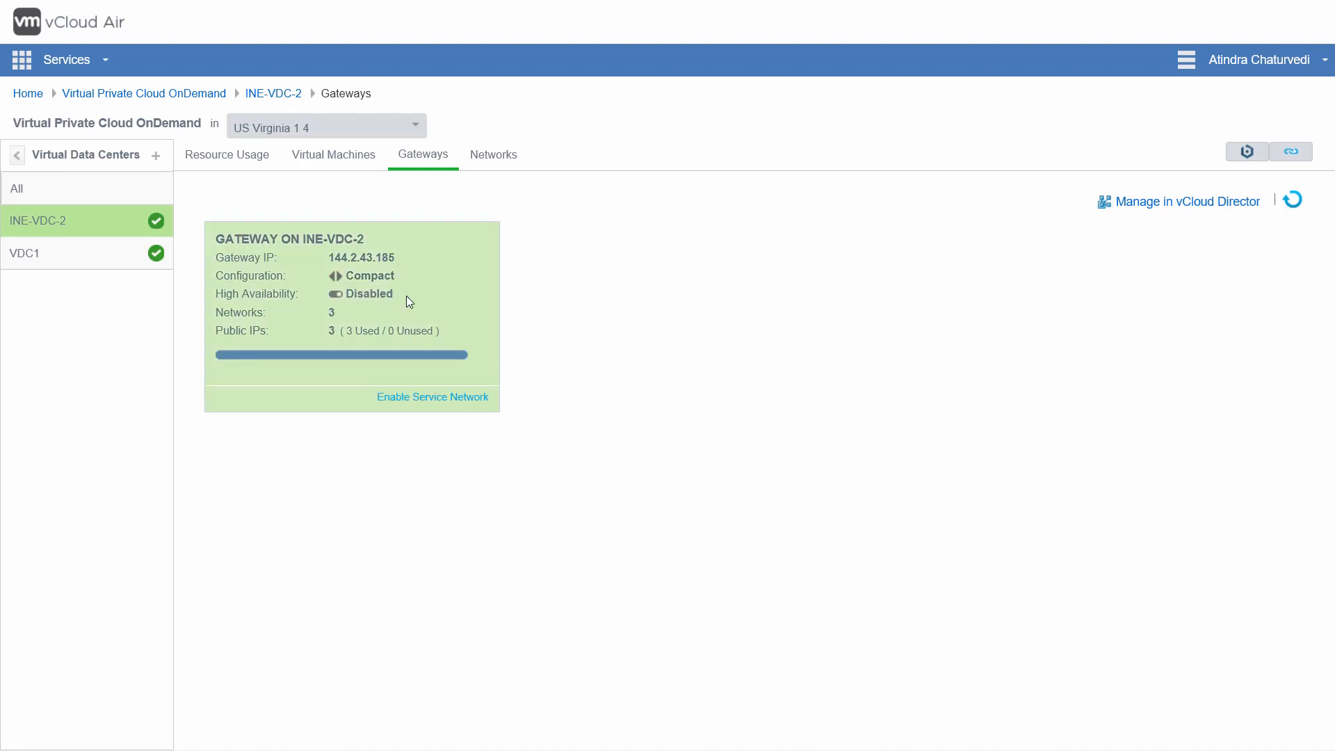
click(406, 296)
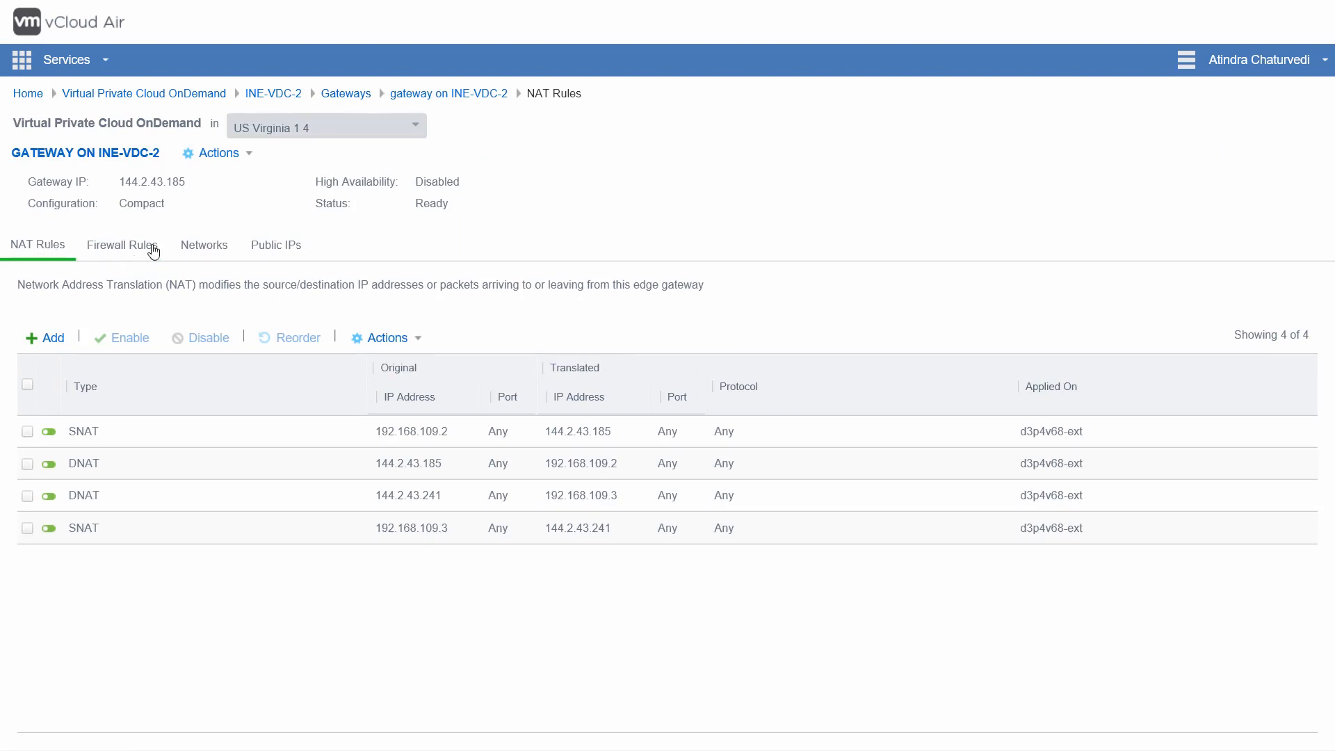
click(124, 247)
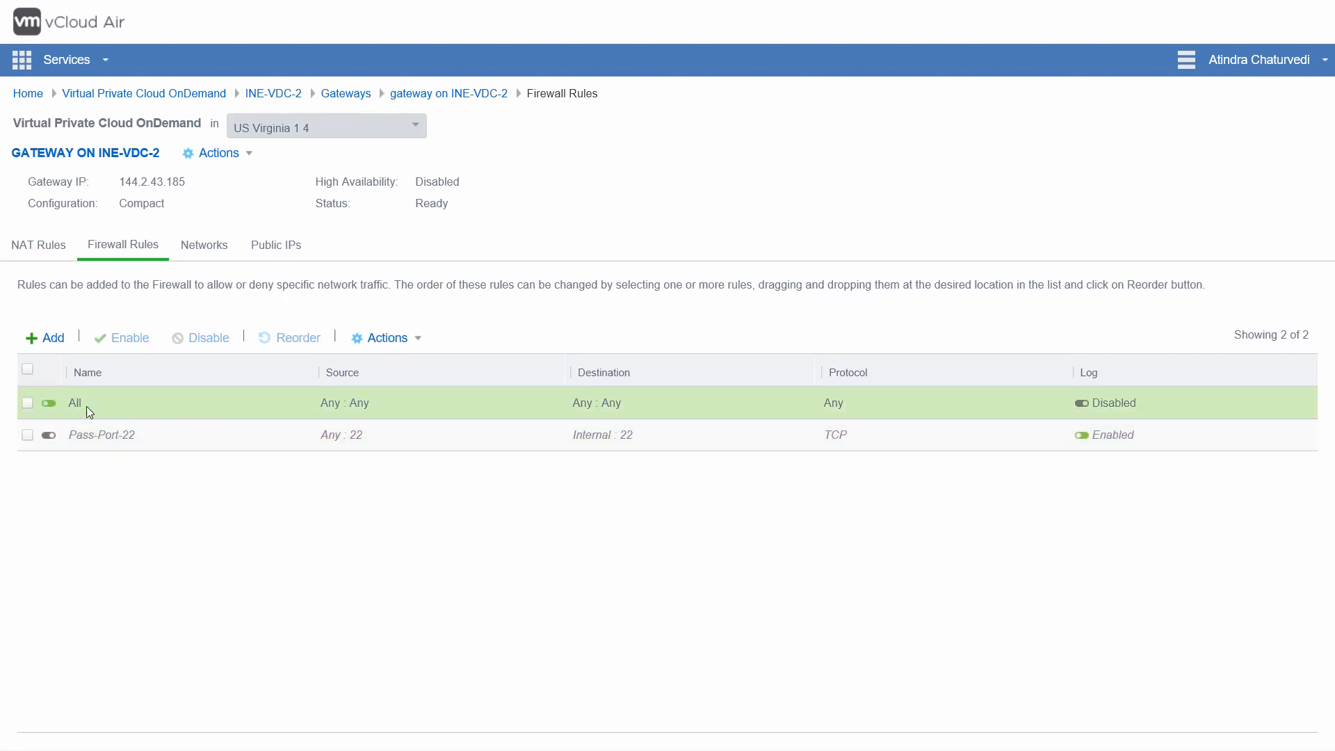
Step: Open the All firewall rule for editing and review its available protocol, source and destination options
click(29, 403)
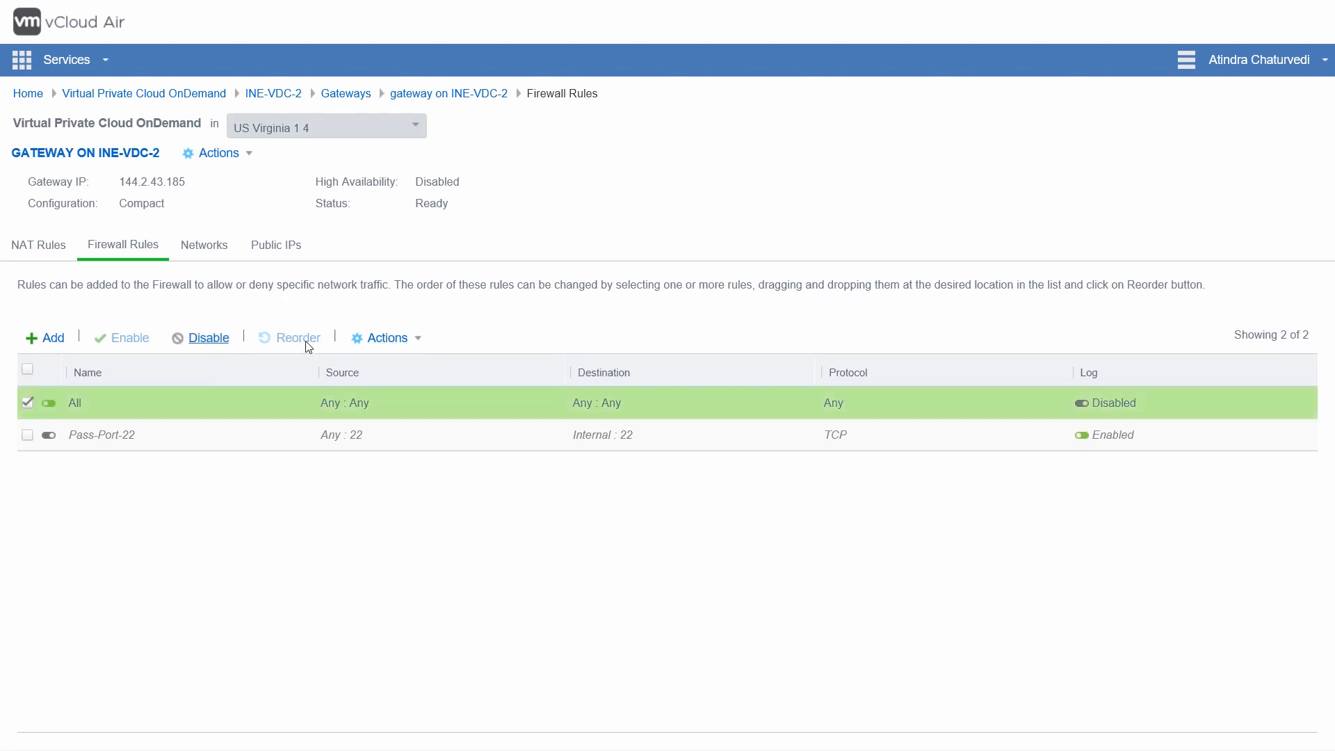
click(396, 339)
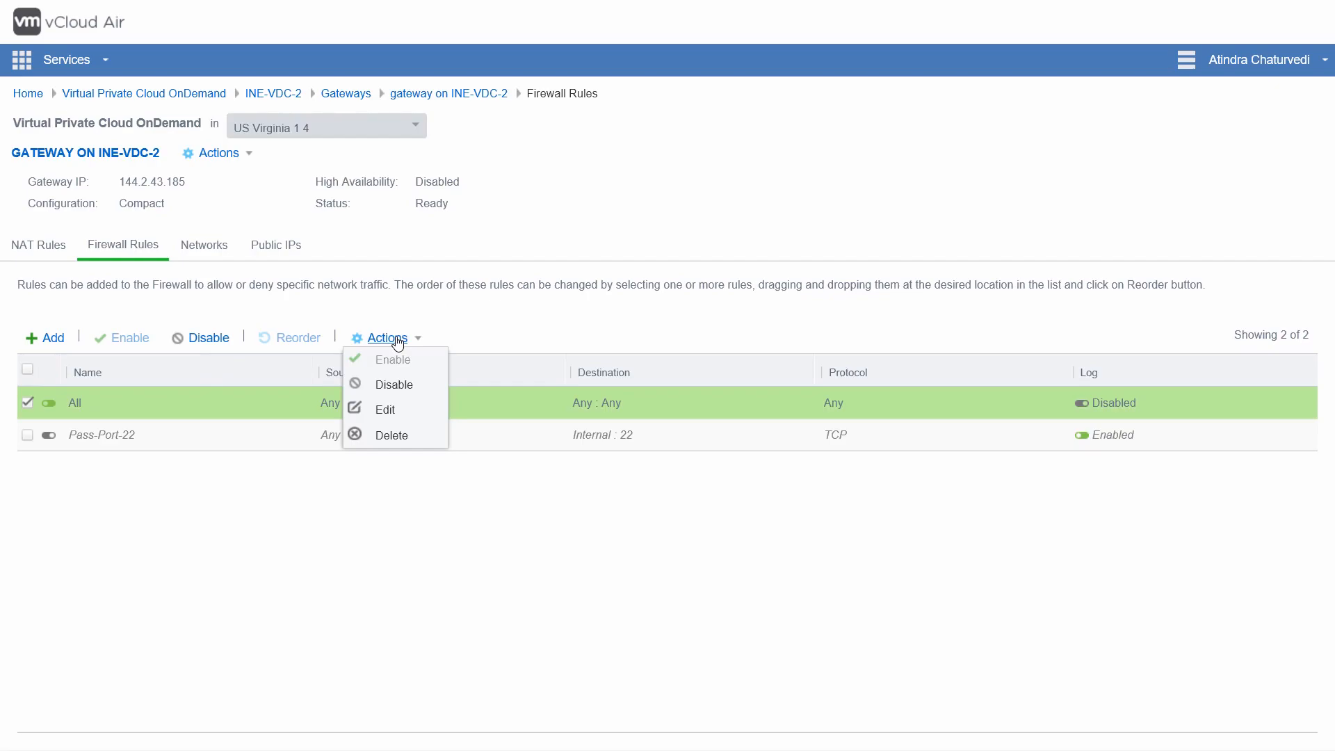
click(388, 410)
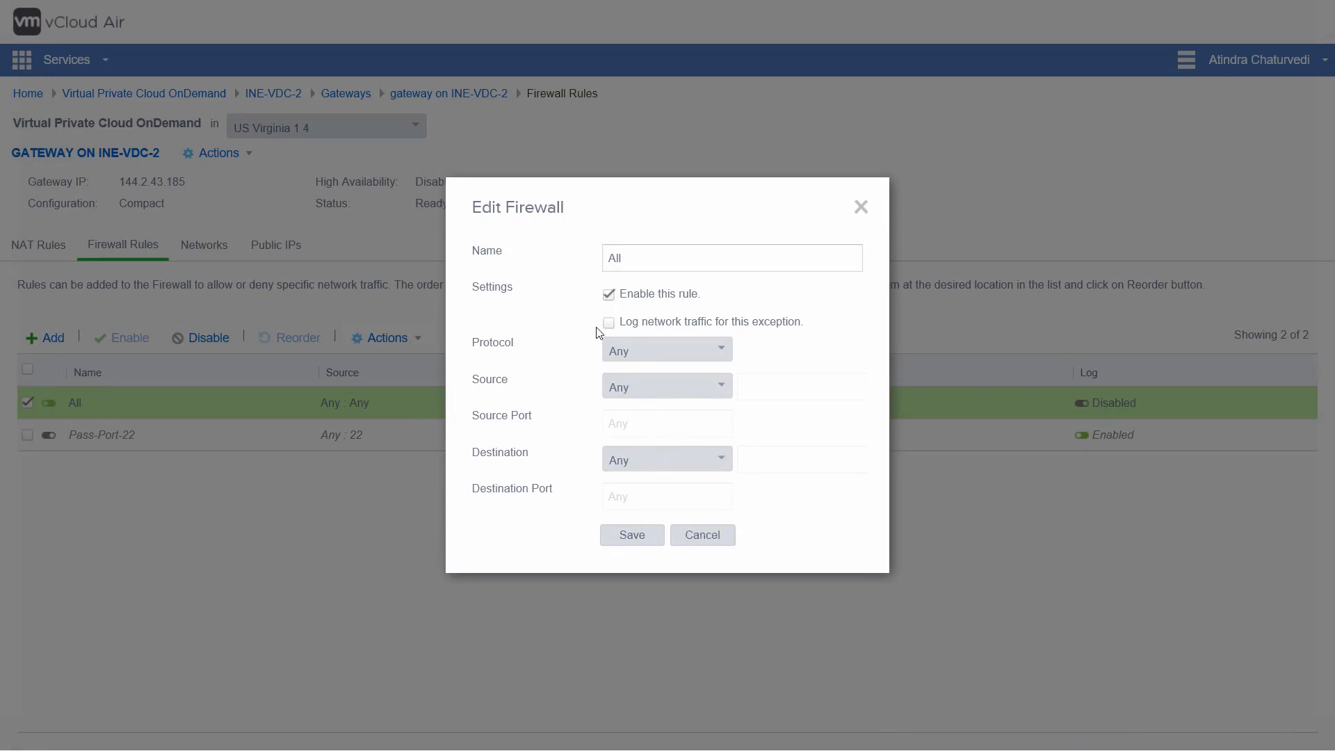
click(718, 354)
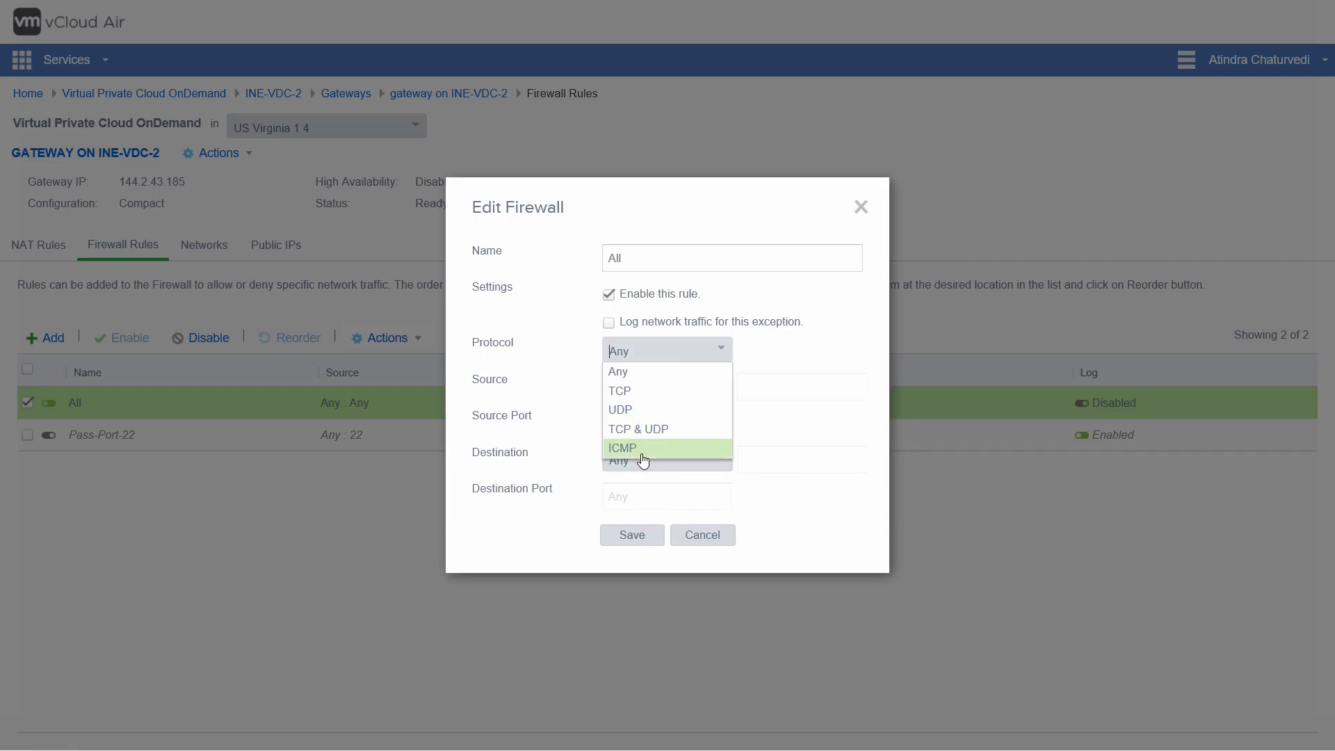
click(806, 531)
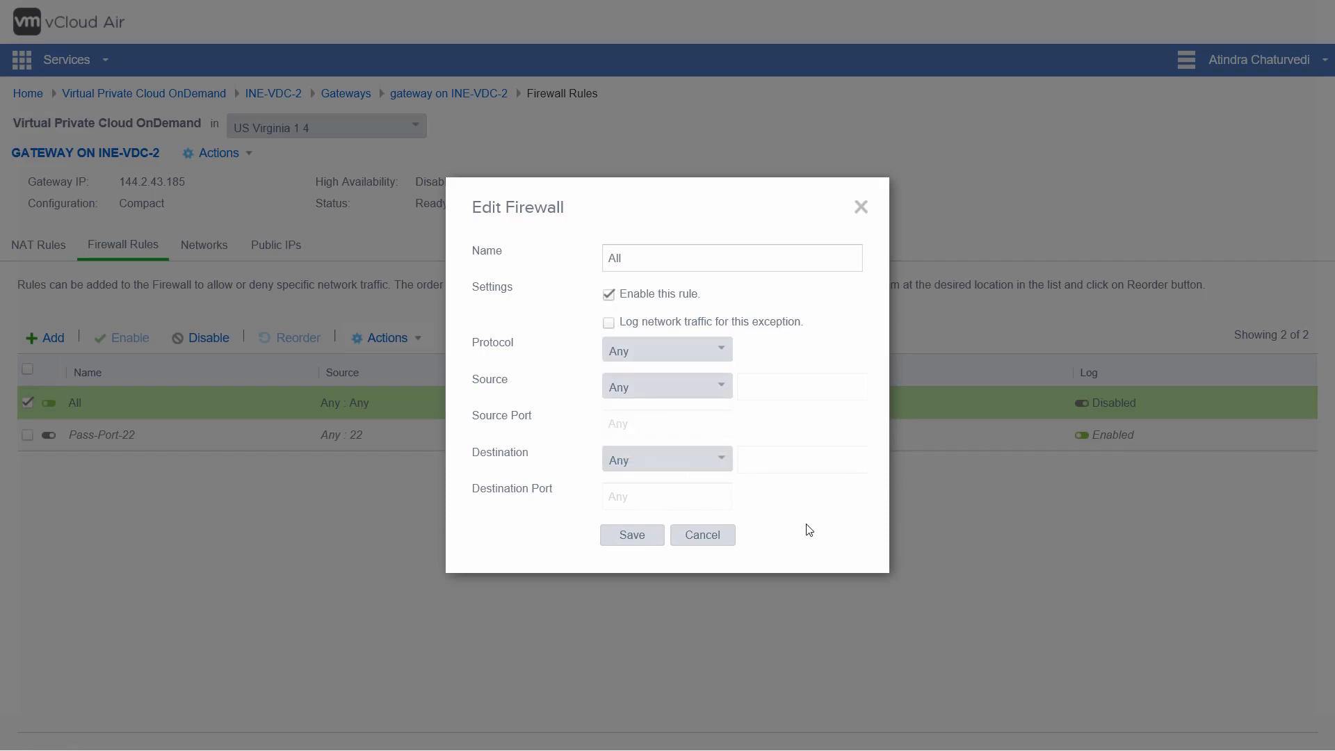
click(718, 389)
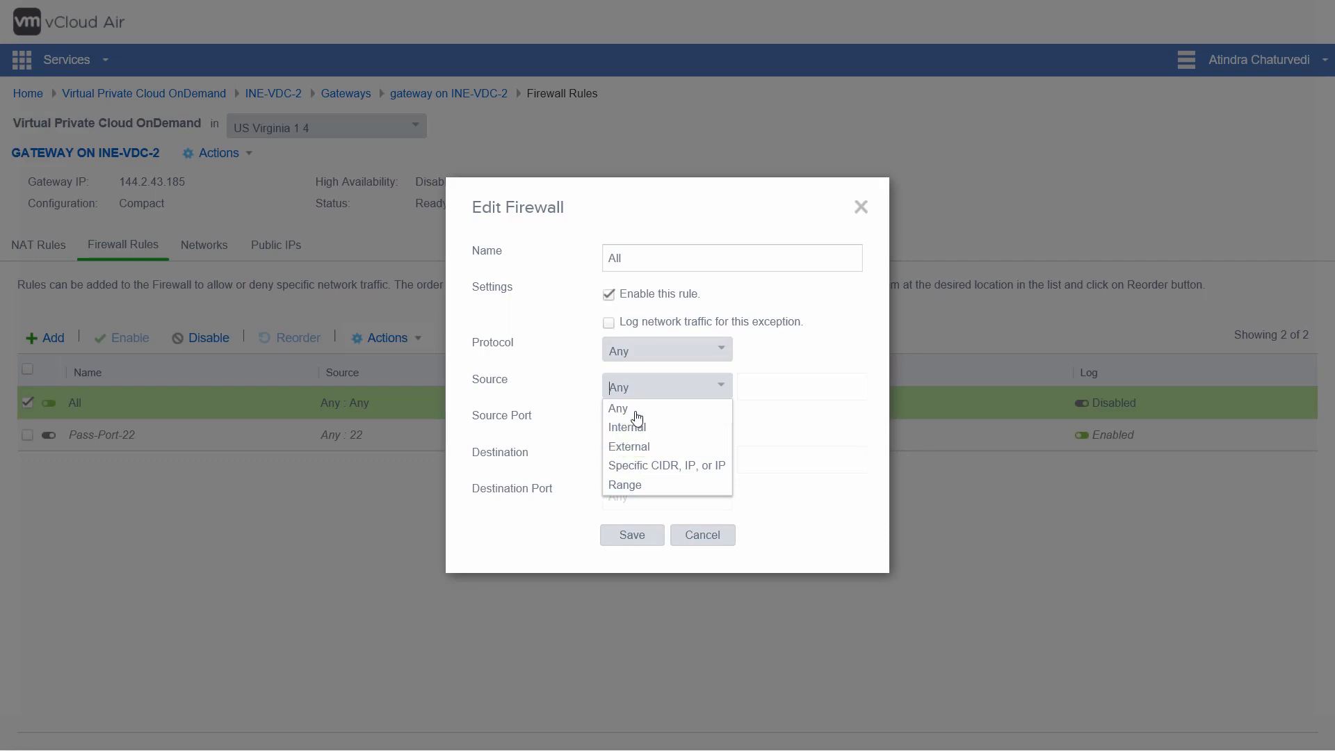
click(795, 516)
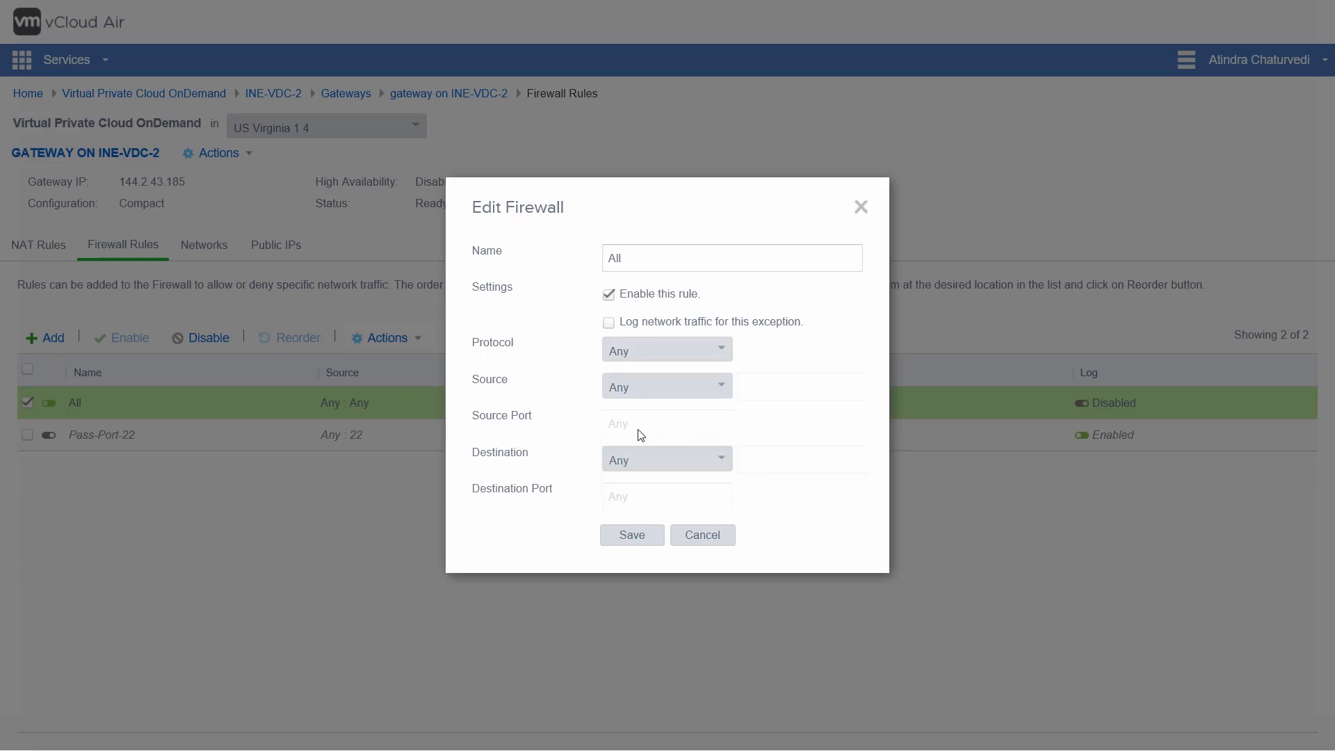
click(723, 466)
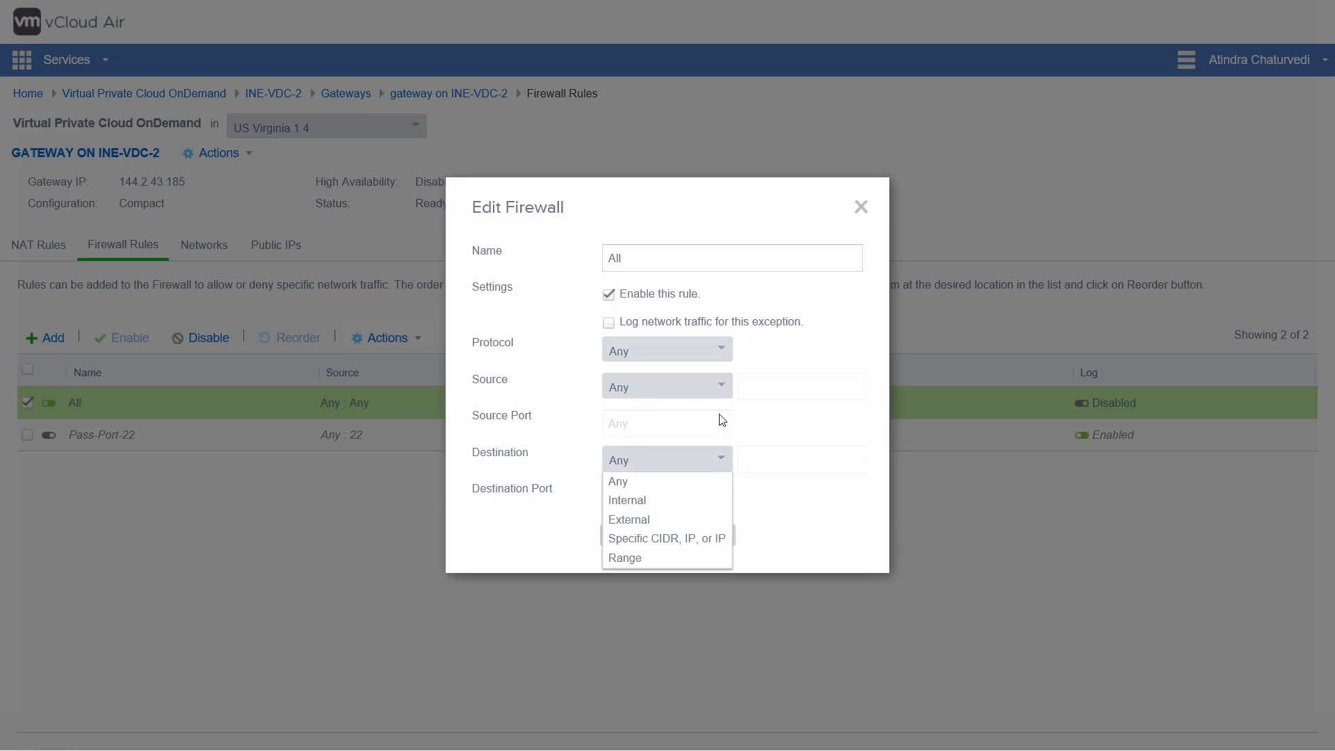
Step: Try setting the All rule's source to External and destination to Internal, and discard the edit
click(718, 387)
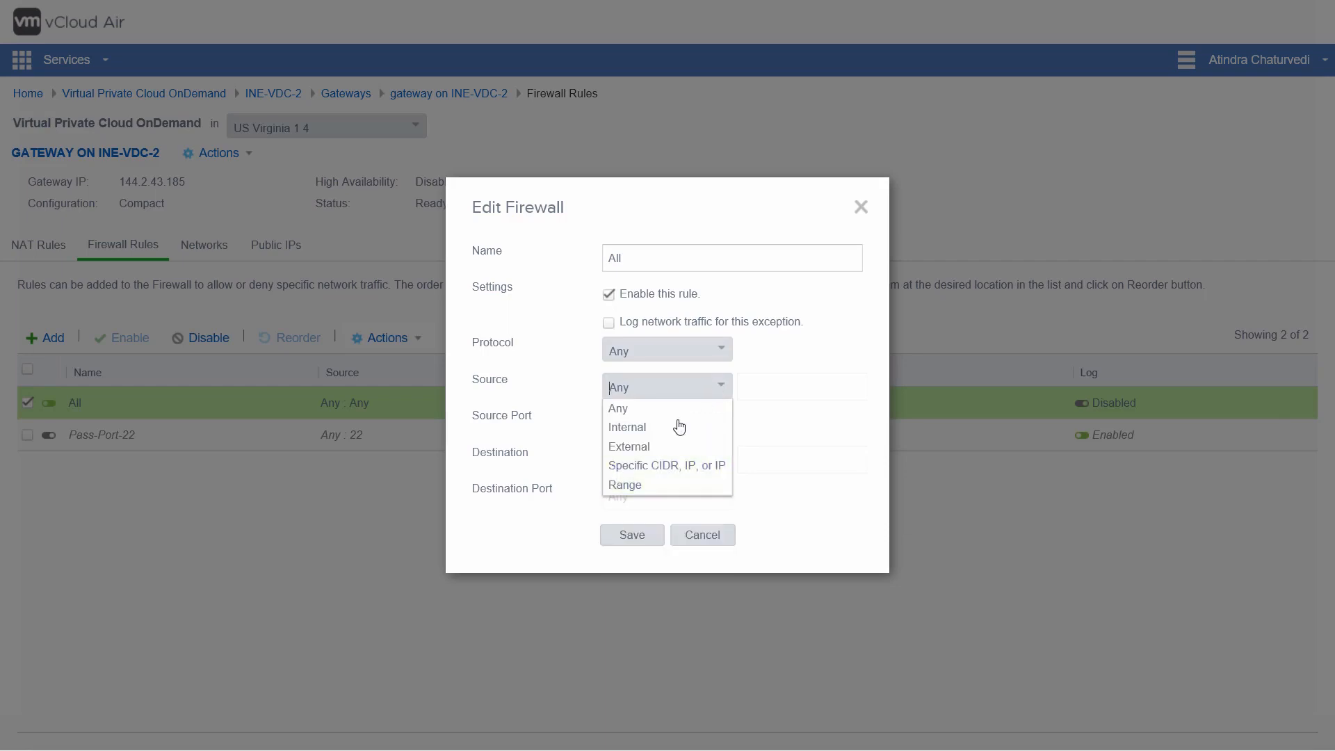
click(657, 448)
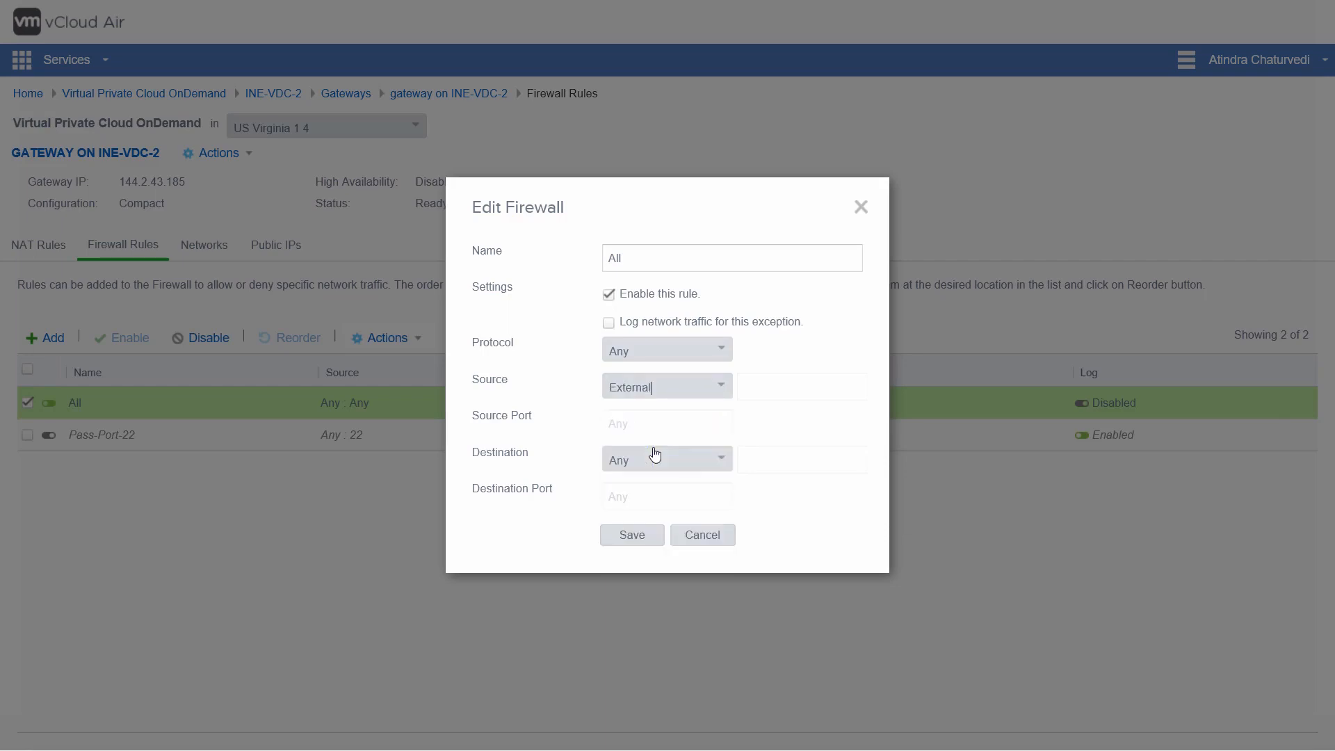
click(692, 461)
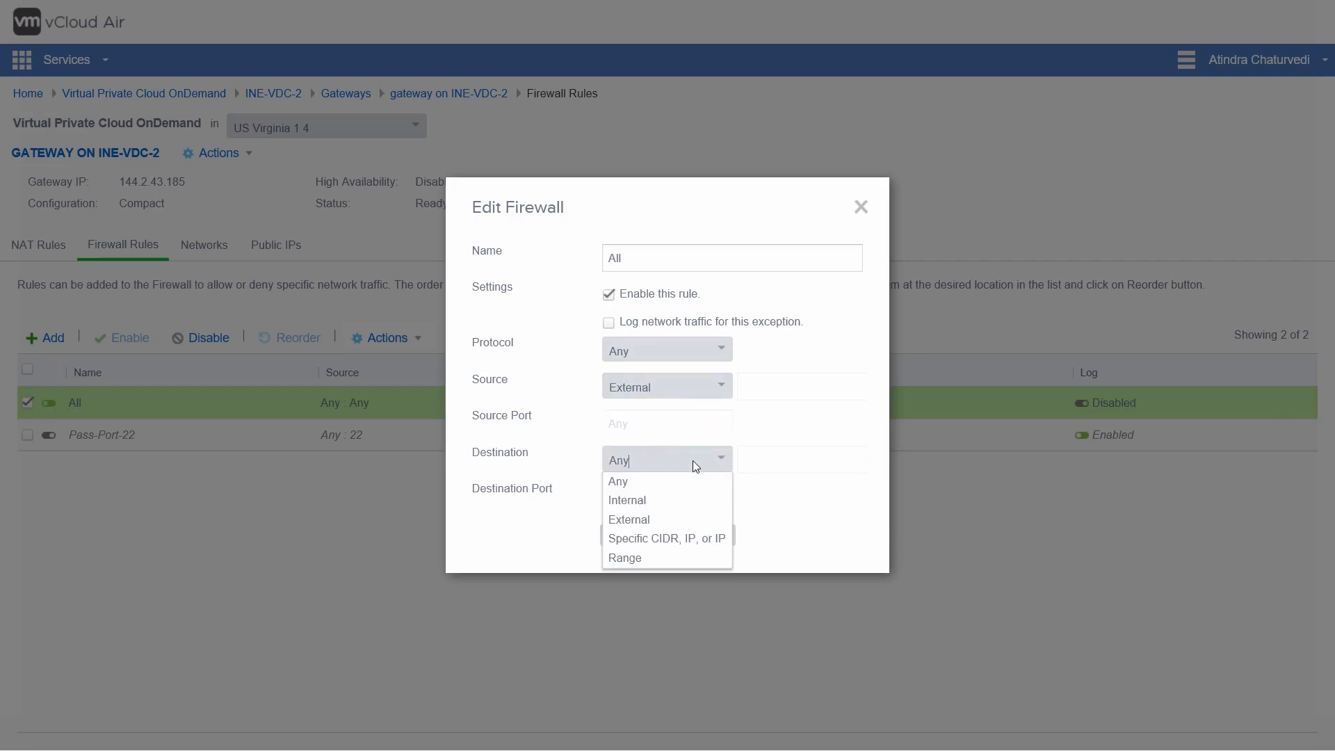
click(654, 510)
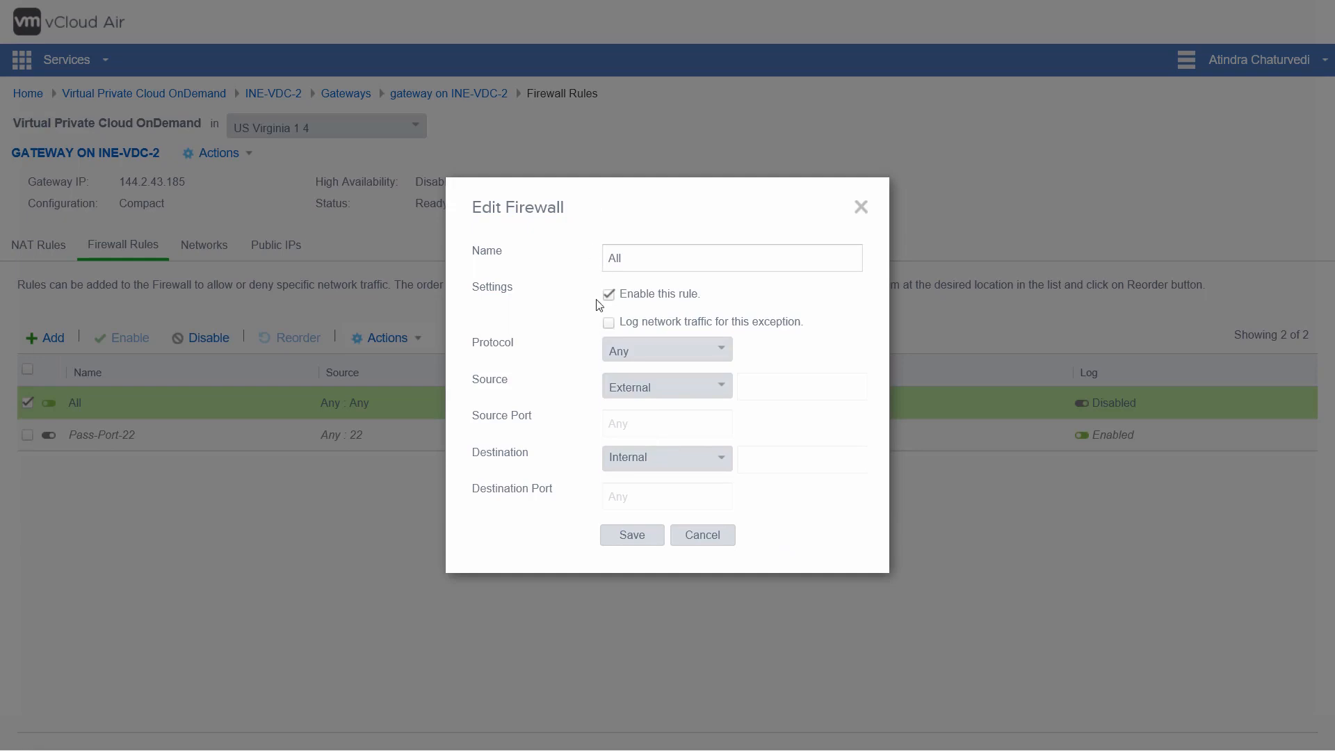
click(690, 538)
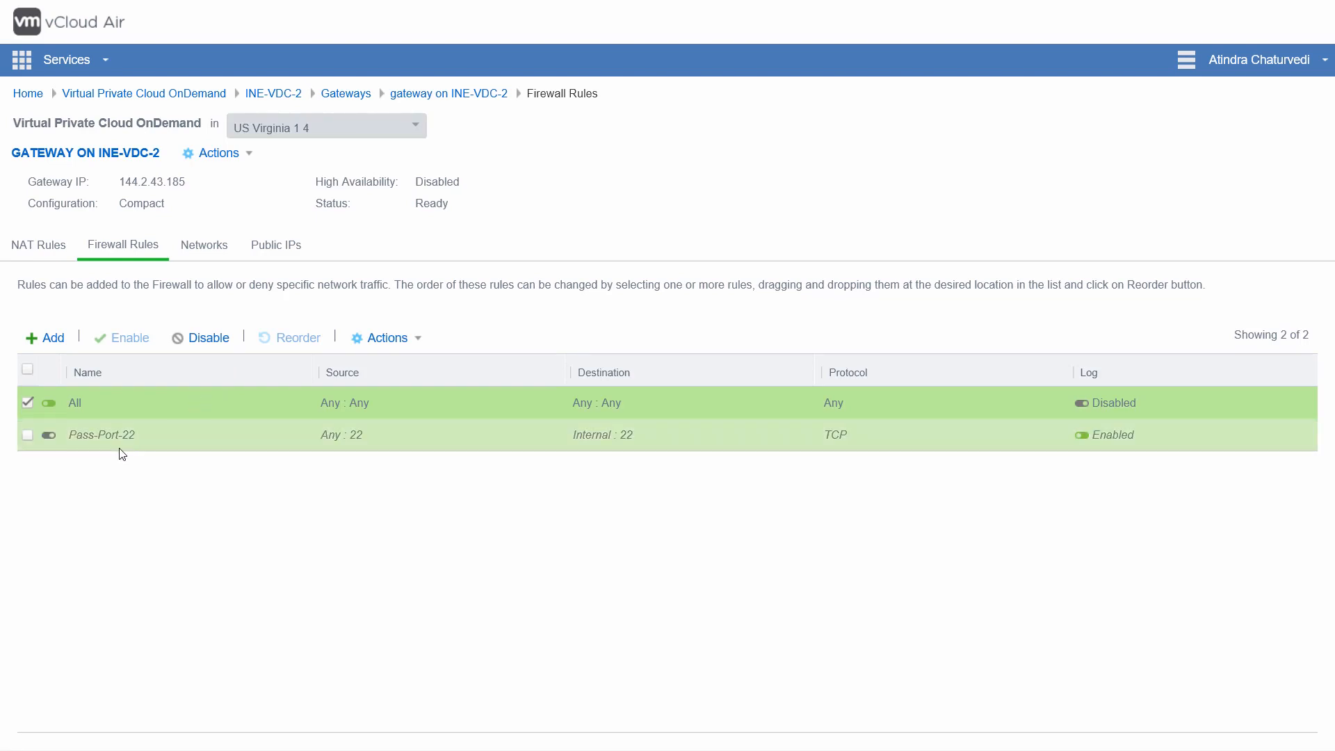
Step: Review the settings of the Pass-Port-22 firewall rule and close it without saving
click(64, 445)
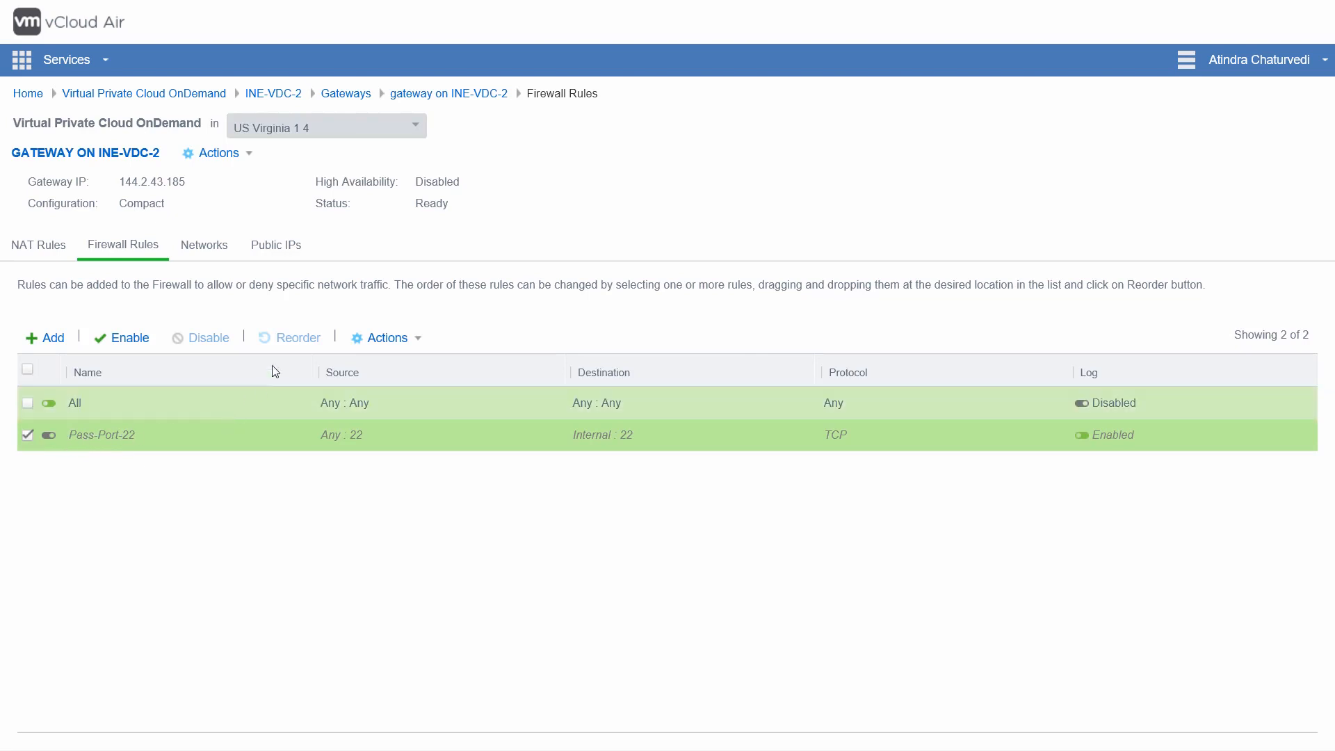
click(367, 340)
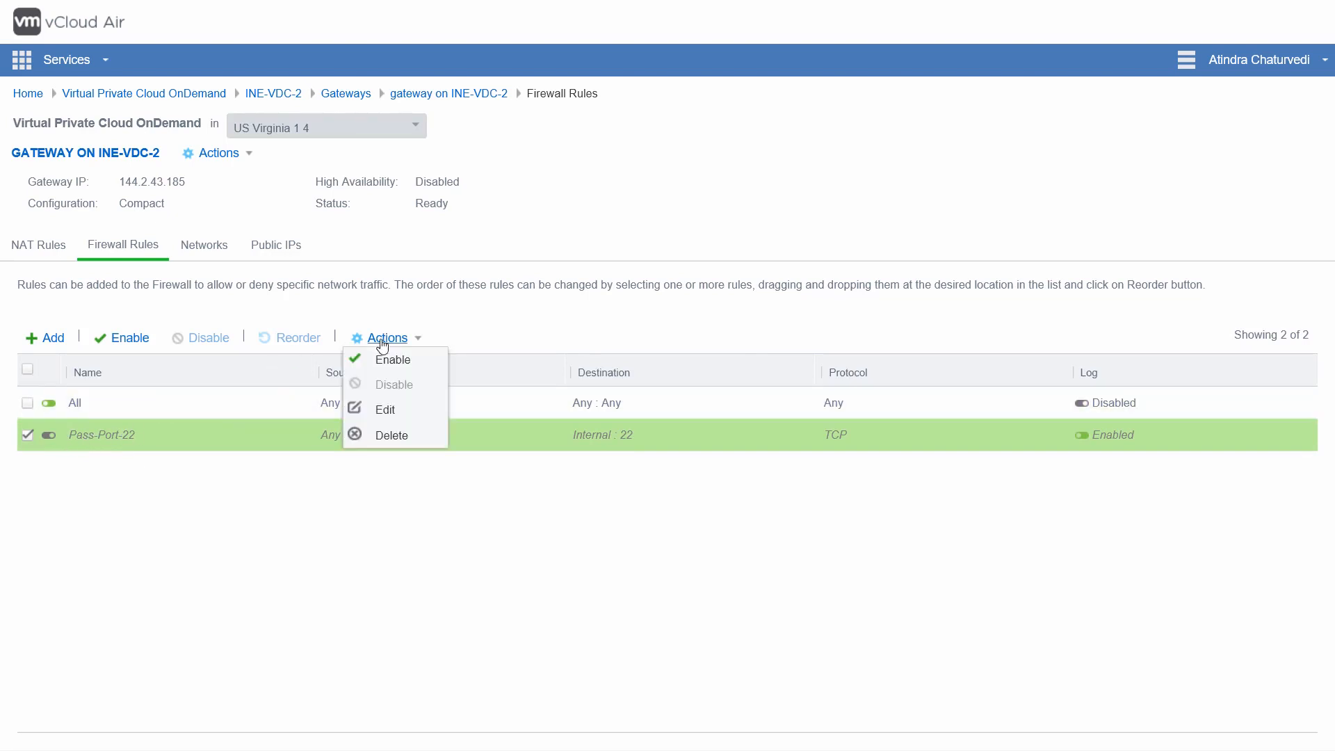
click(385, 412)
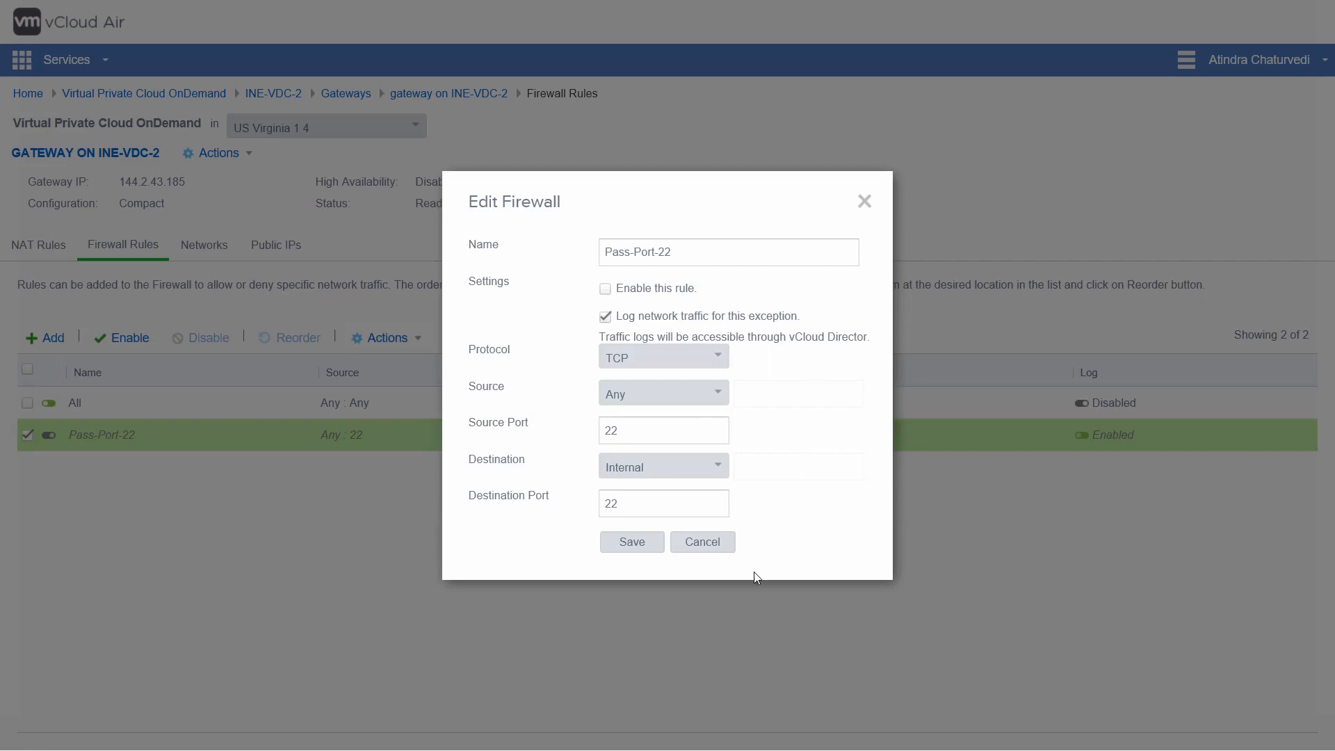
click(715, 547)
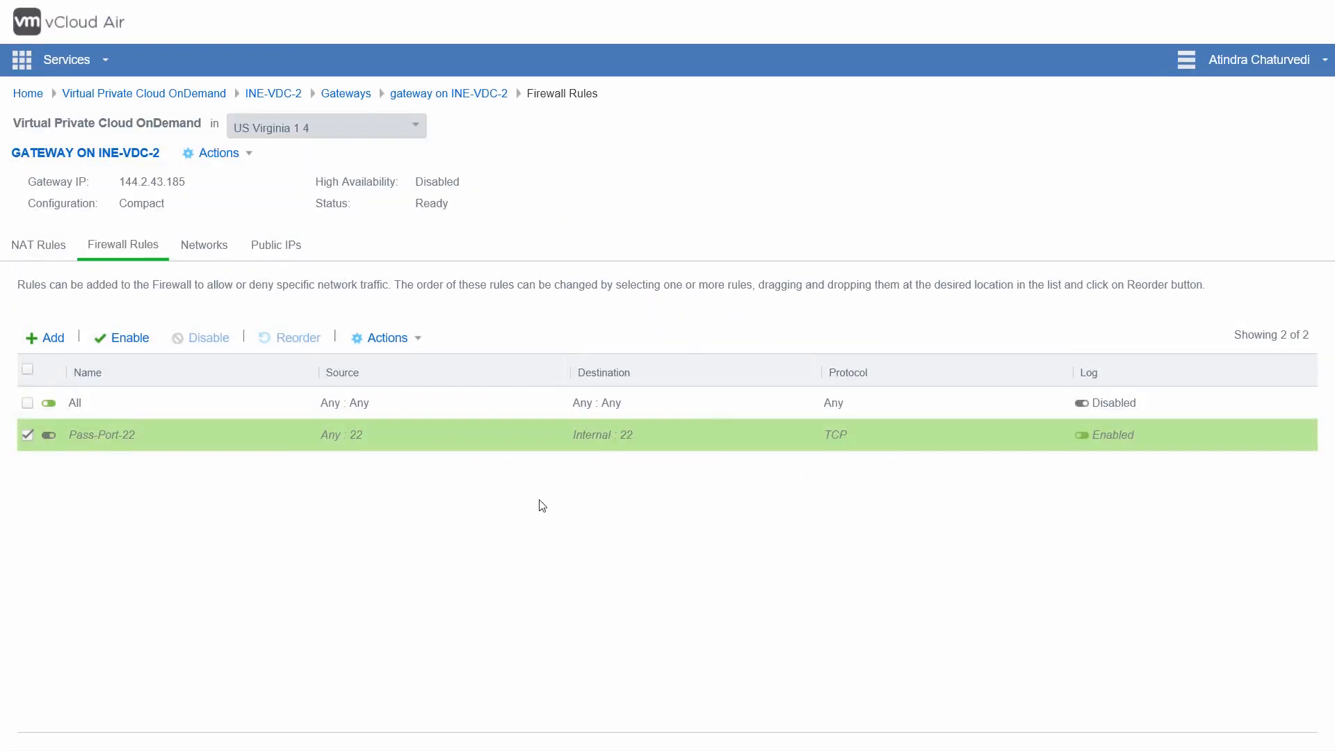
Step: Start a new firewall rule called INE-Rule with network traffic logging enabled and TCP as the protocol
click(46, 337)
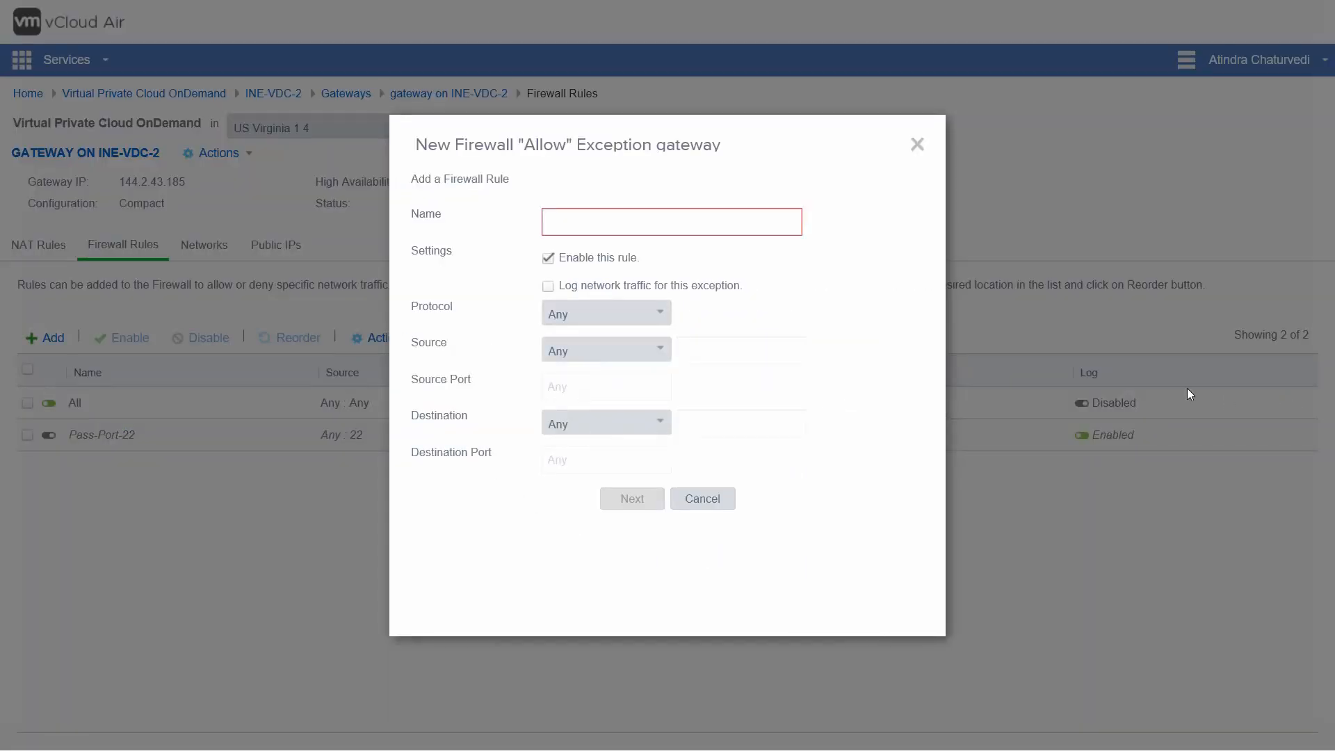
click(723, 223)
text(INE-Rule)
click(548, 287)
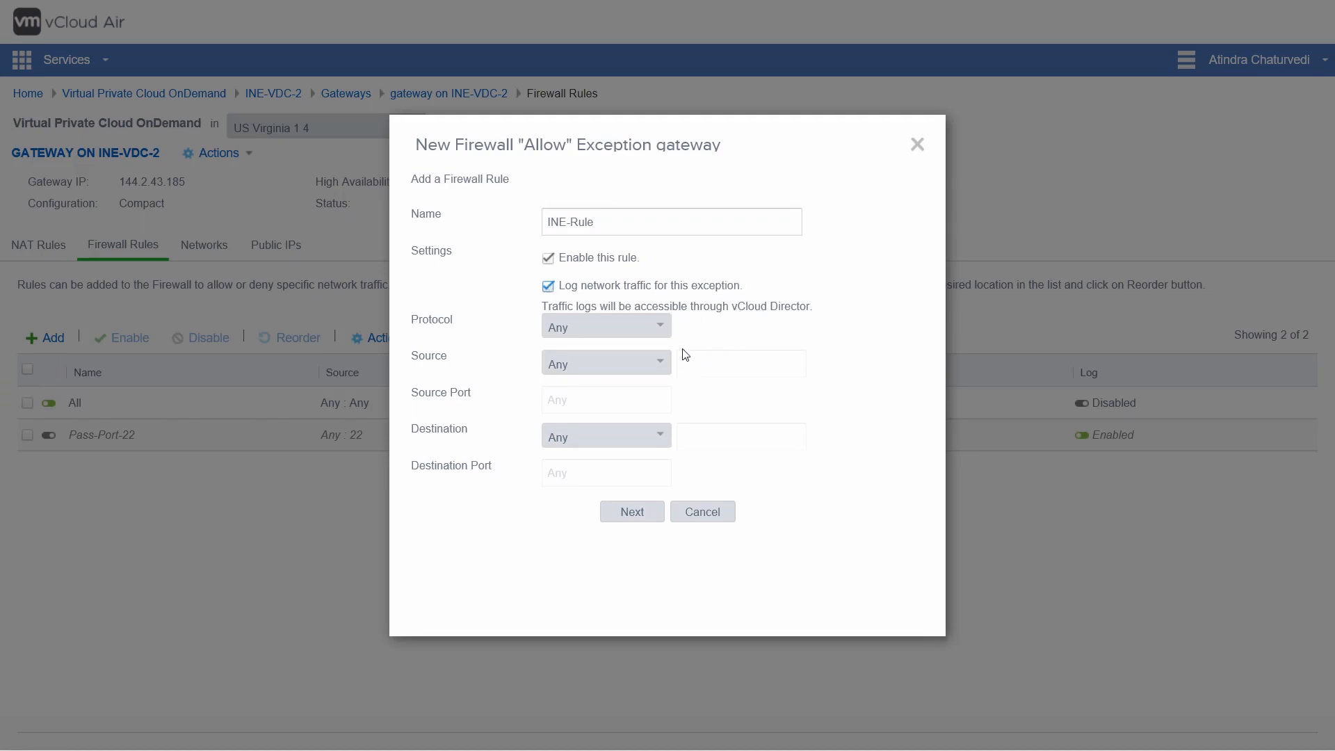
click(663, 326)
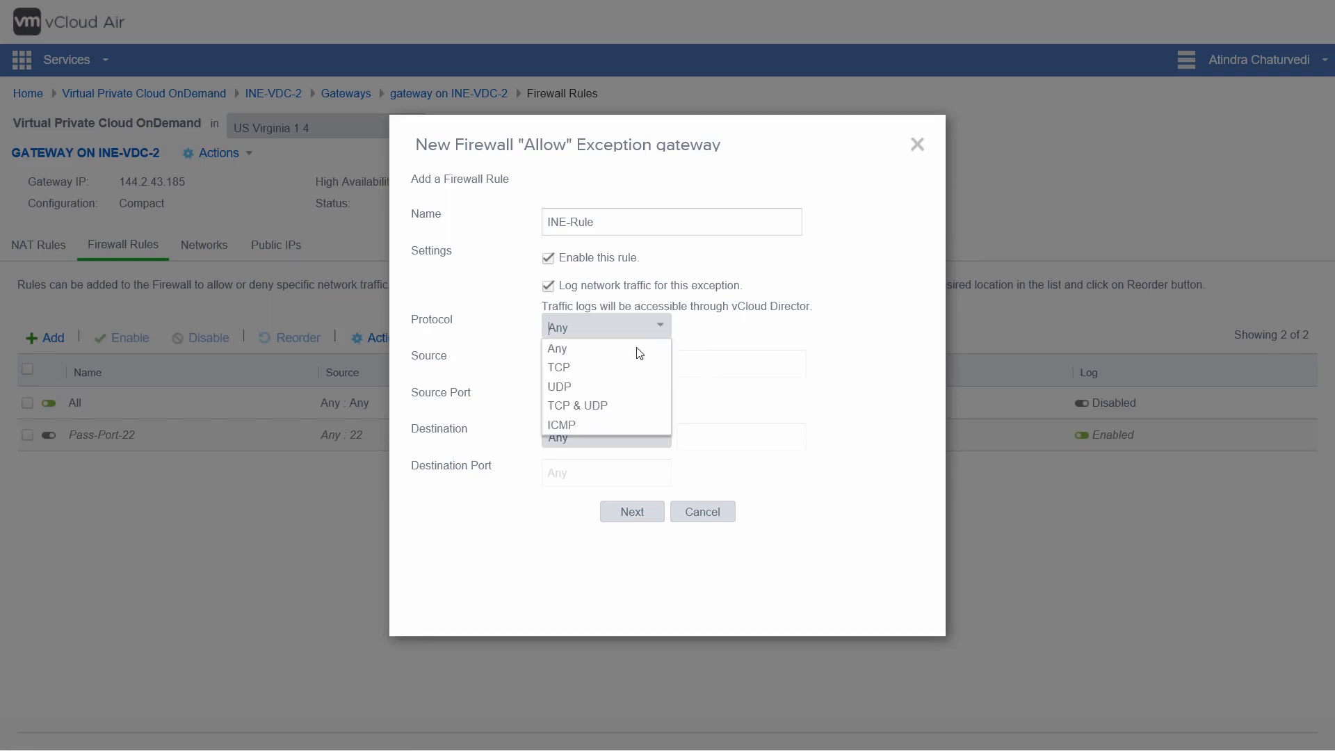
click(635, 381)
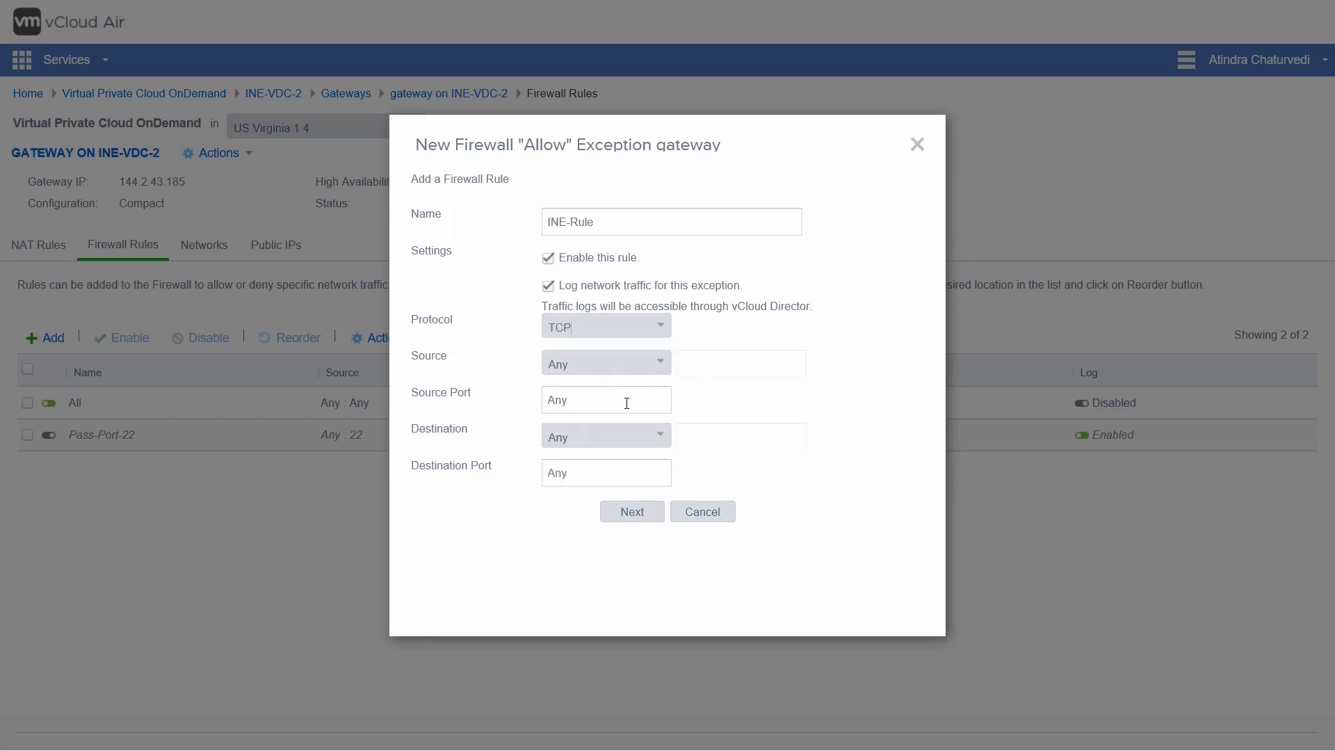
Step: Set the new rule's destination to the specific IP address 192.168.109.2
click(640, 440)
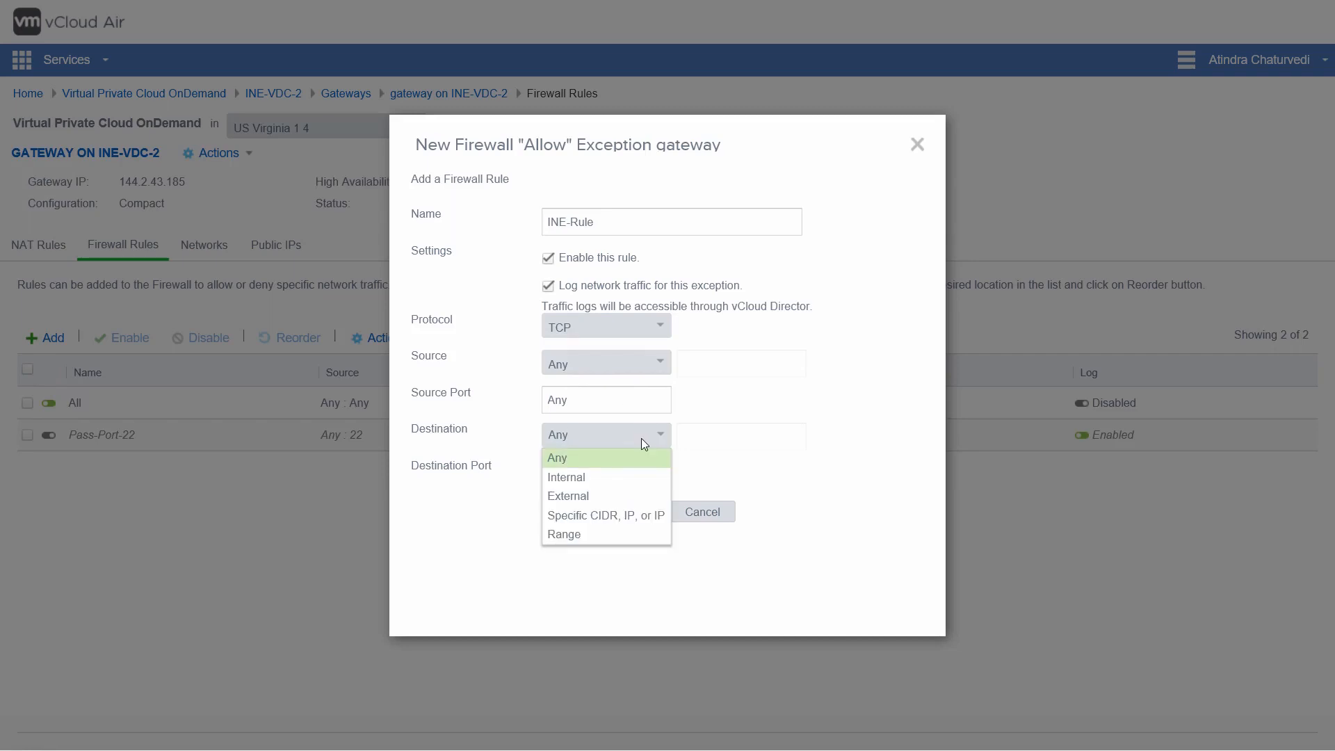
click(640, 518)
click(707, 435)
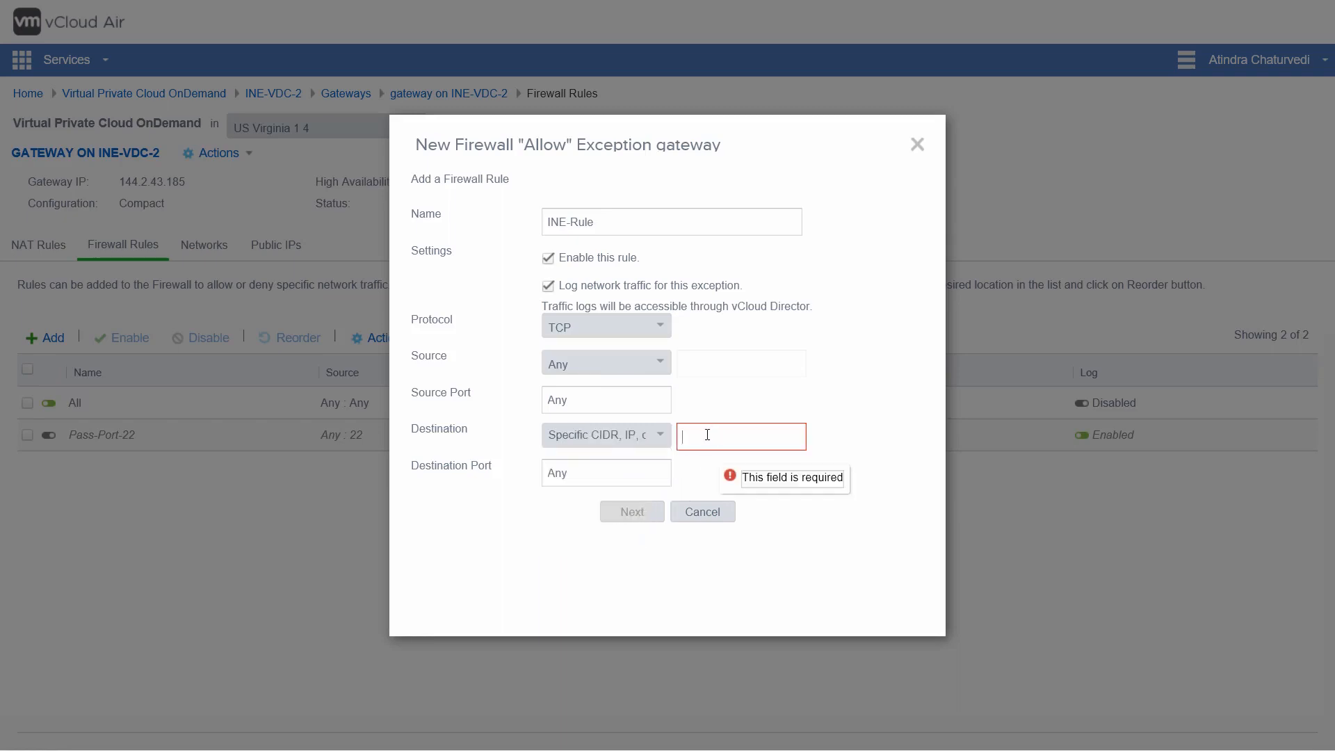
text(192.168.109.2)
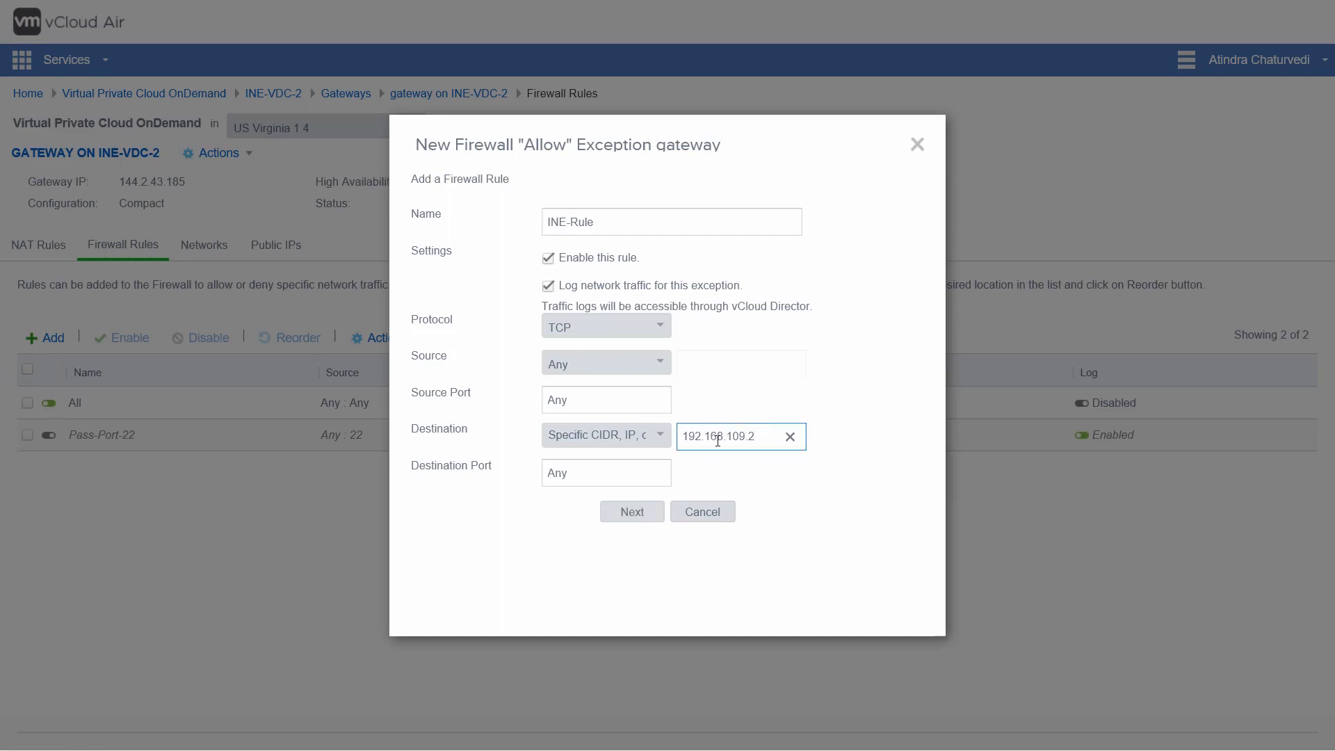
click(788, 490)
Step: Set the new rule's destination port to 80 and finish adding the rule to the gateway
click(643, 475)
drag(587, 479, 512, 468)
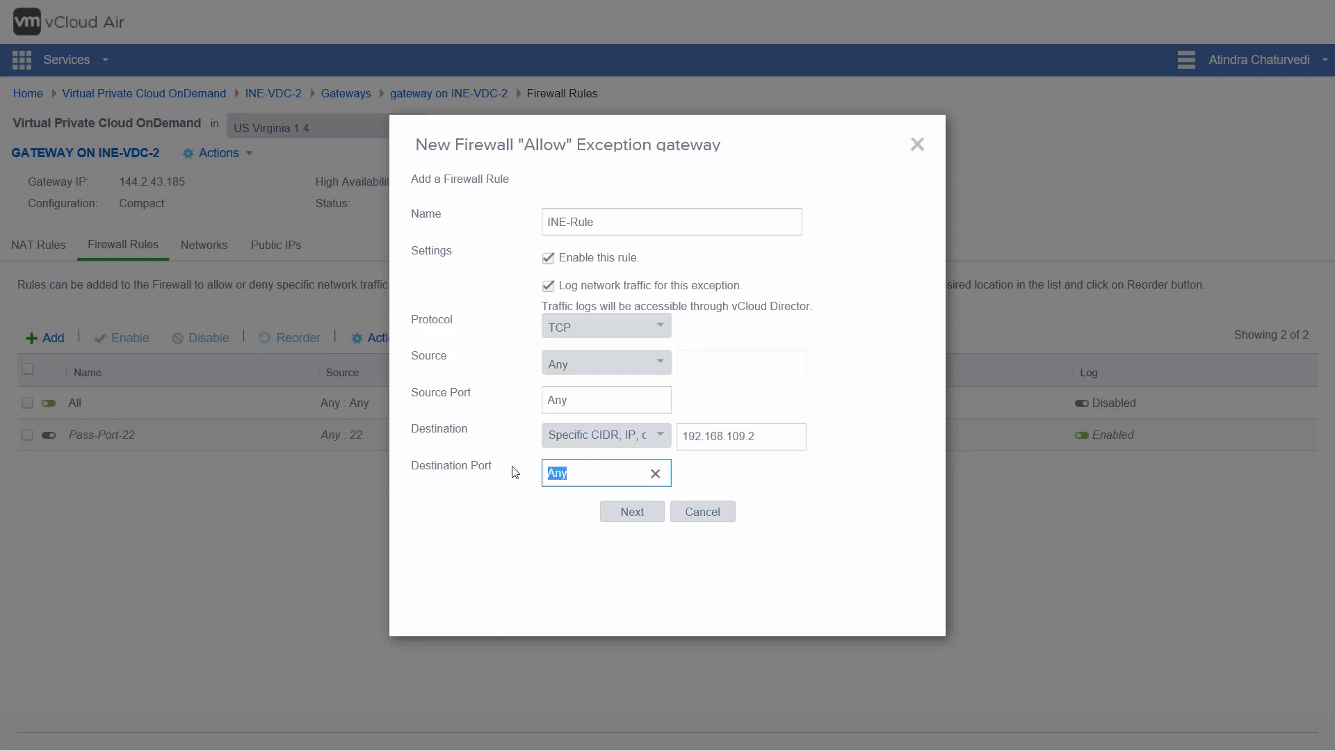
text(80)
click(636, 513)
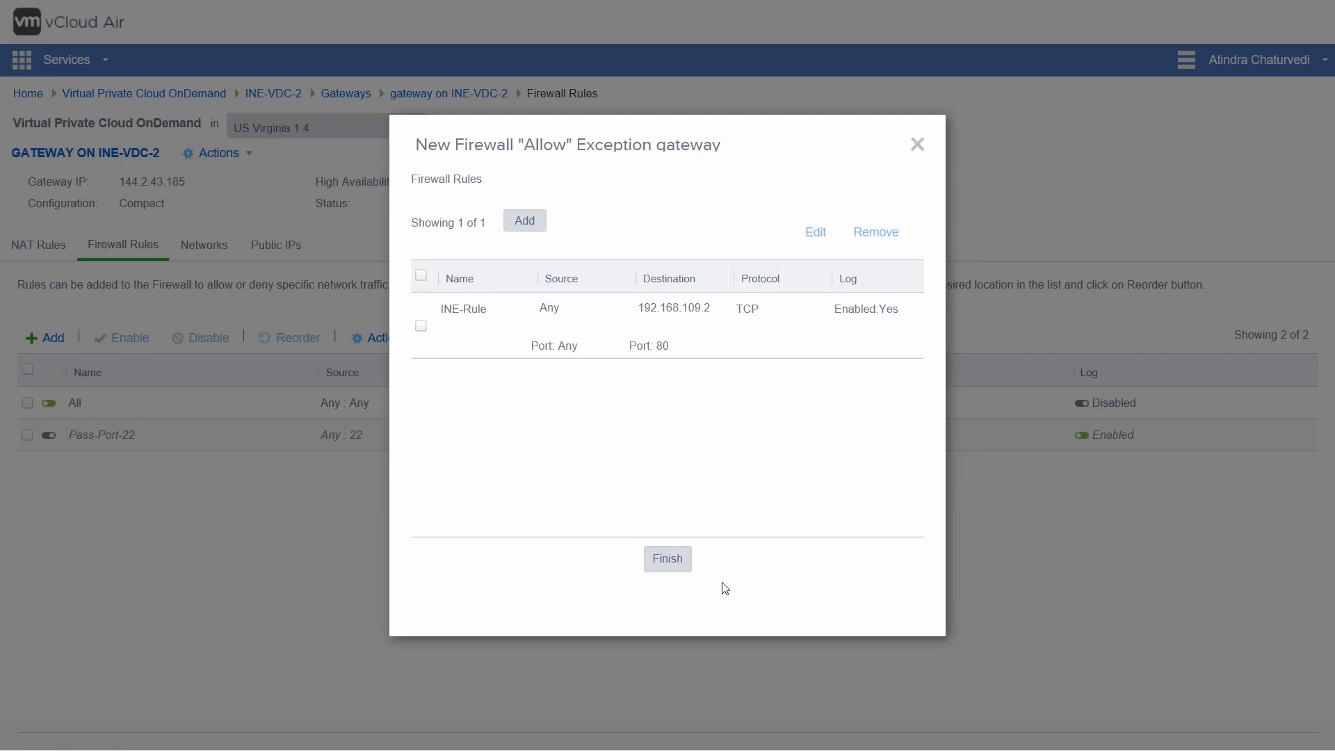
click(675, 565)
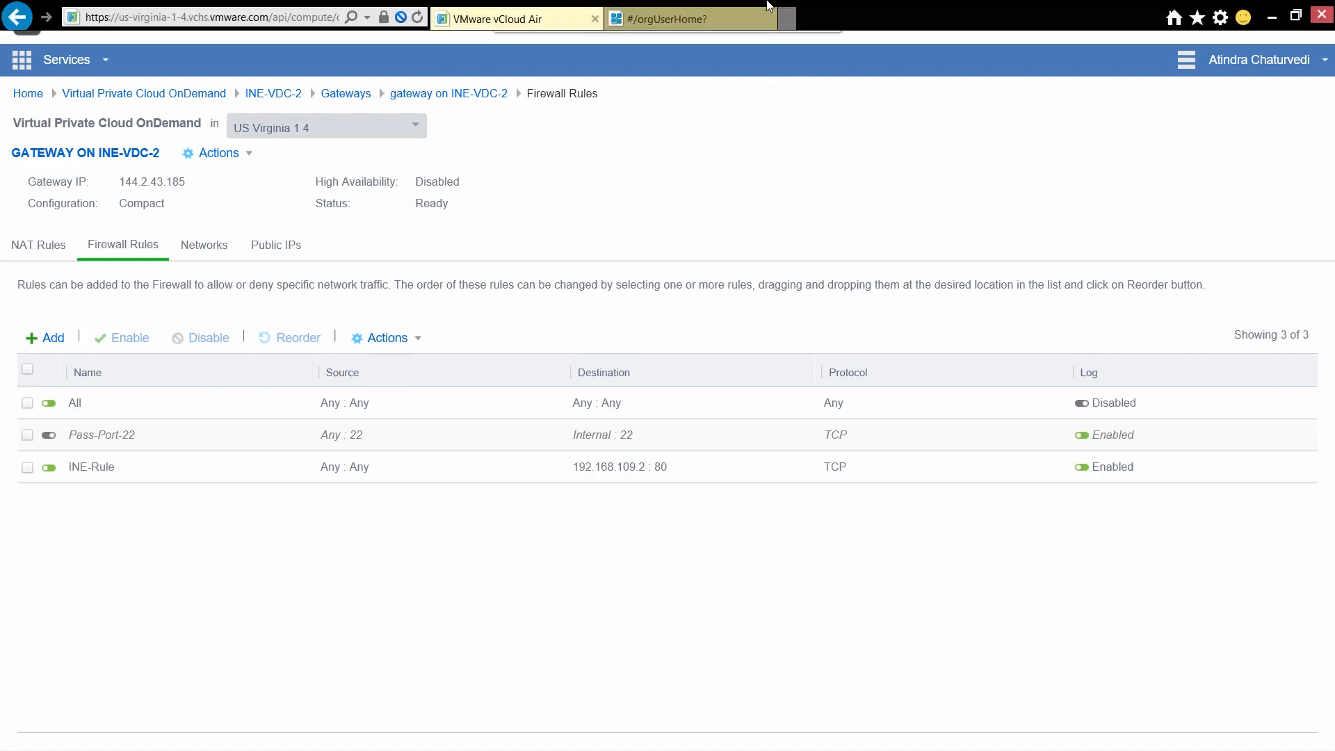
Step: Switch to vCloud Director and try to open the Edge Gateway Services of the gateway in INE-VDC-2
click(724, 17)
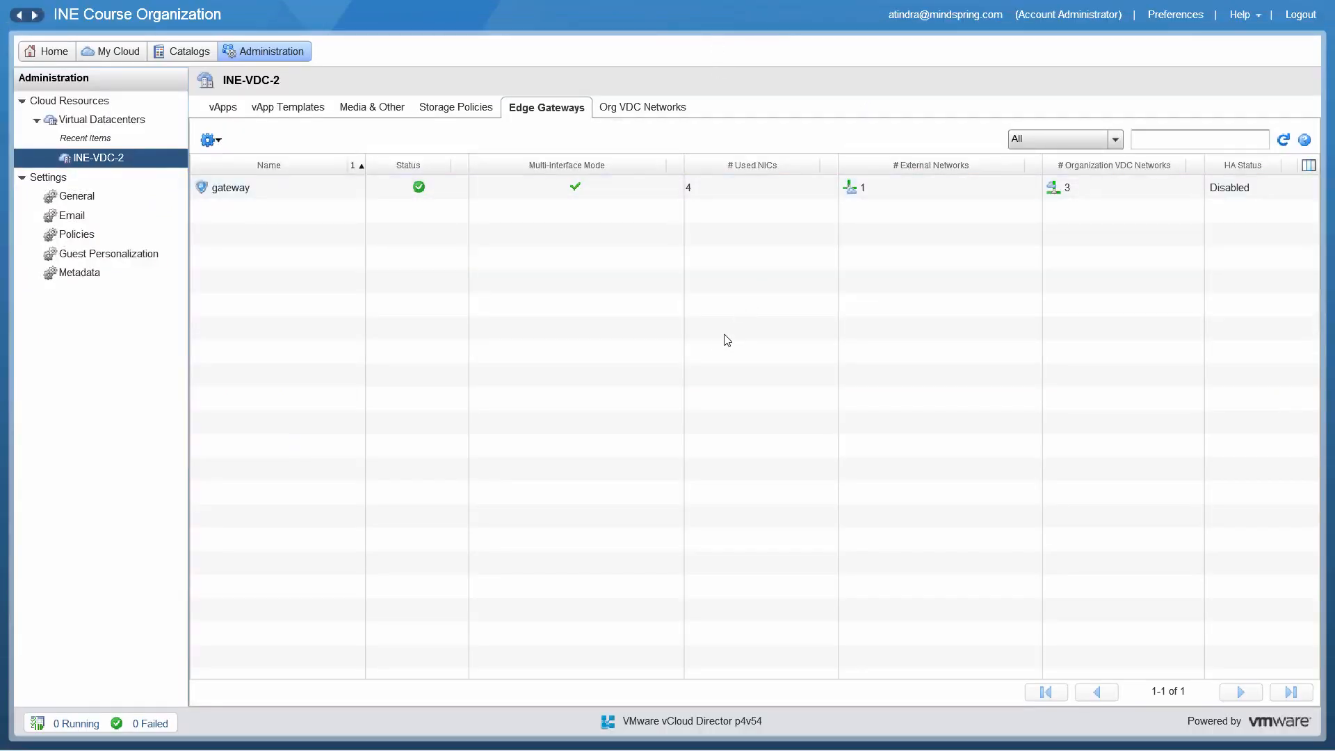
click(238, 194)
click(208, 139)
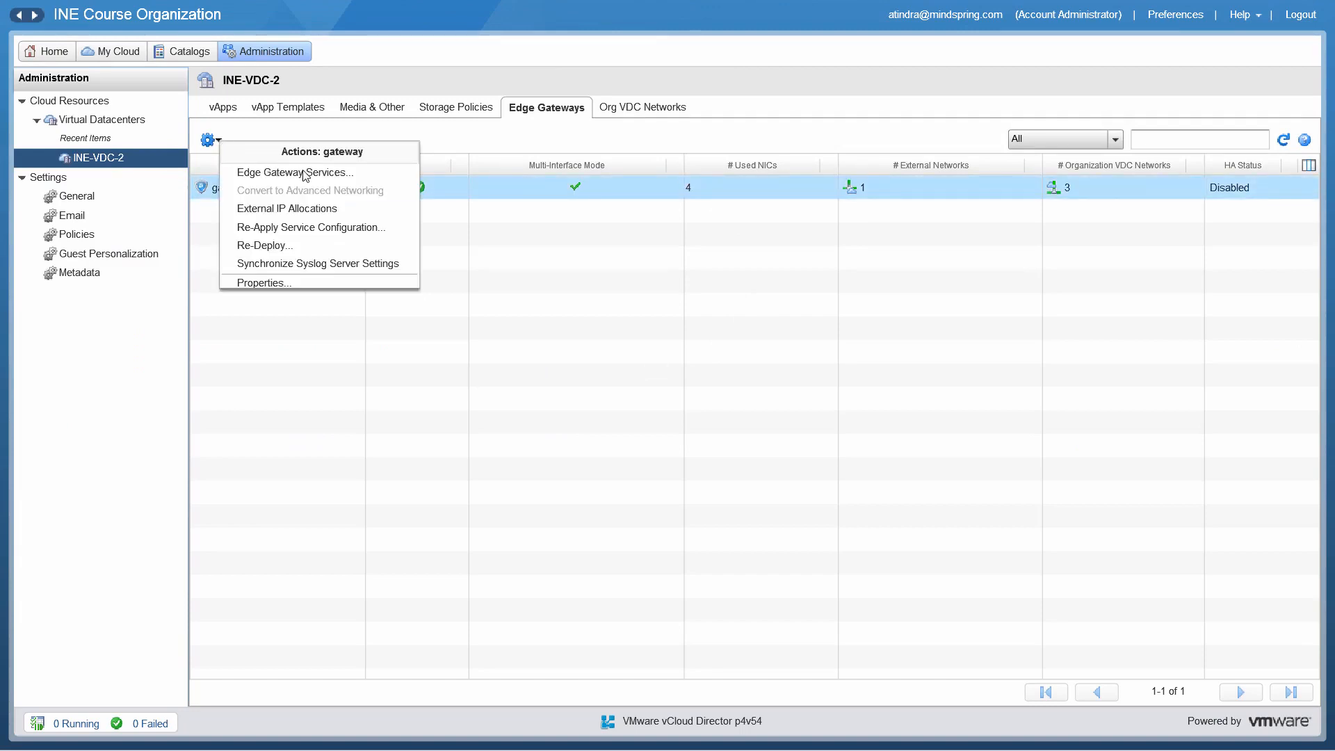
click(324, 180)
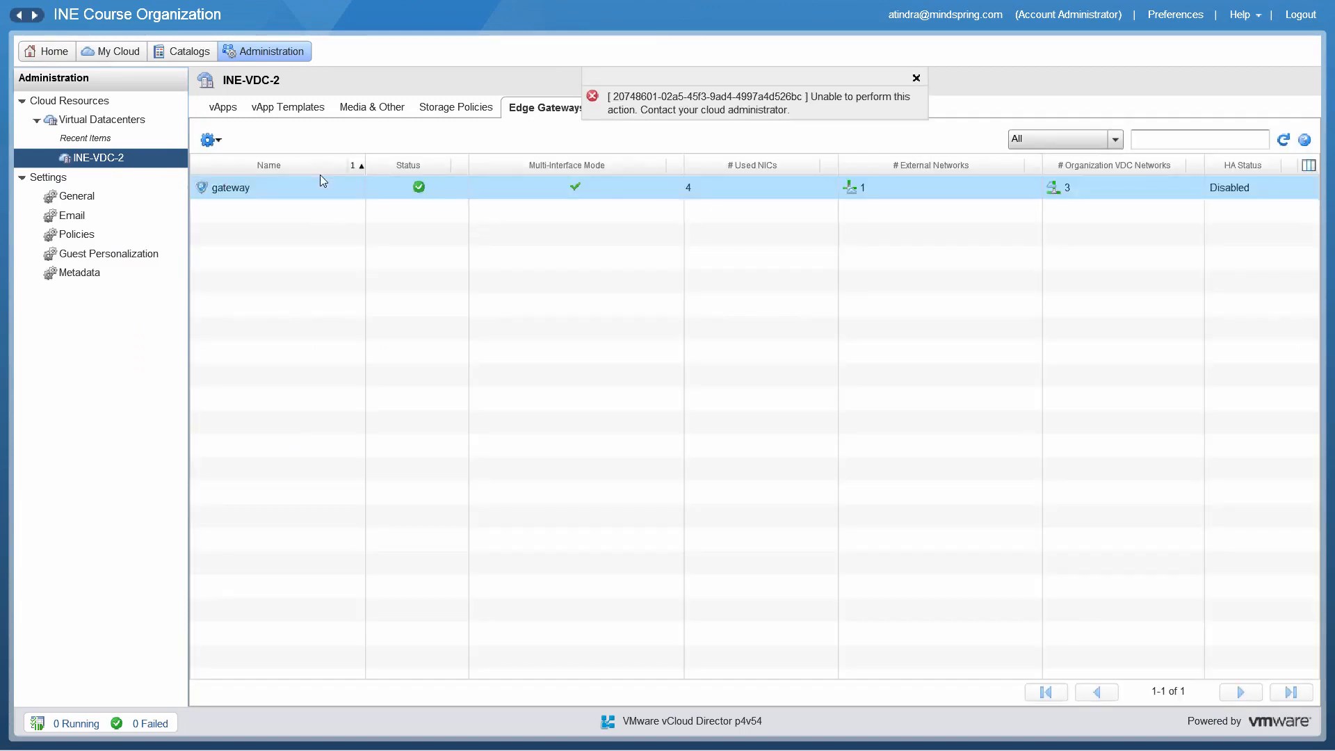
click(916, 78)
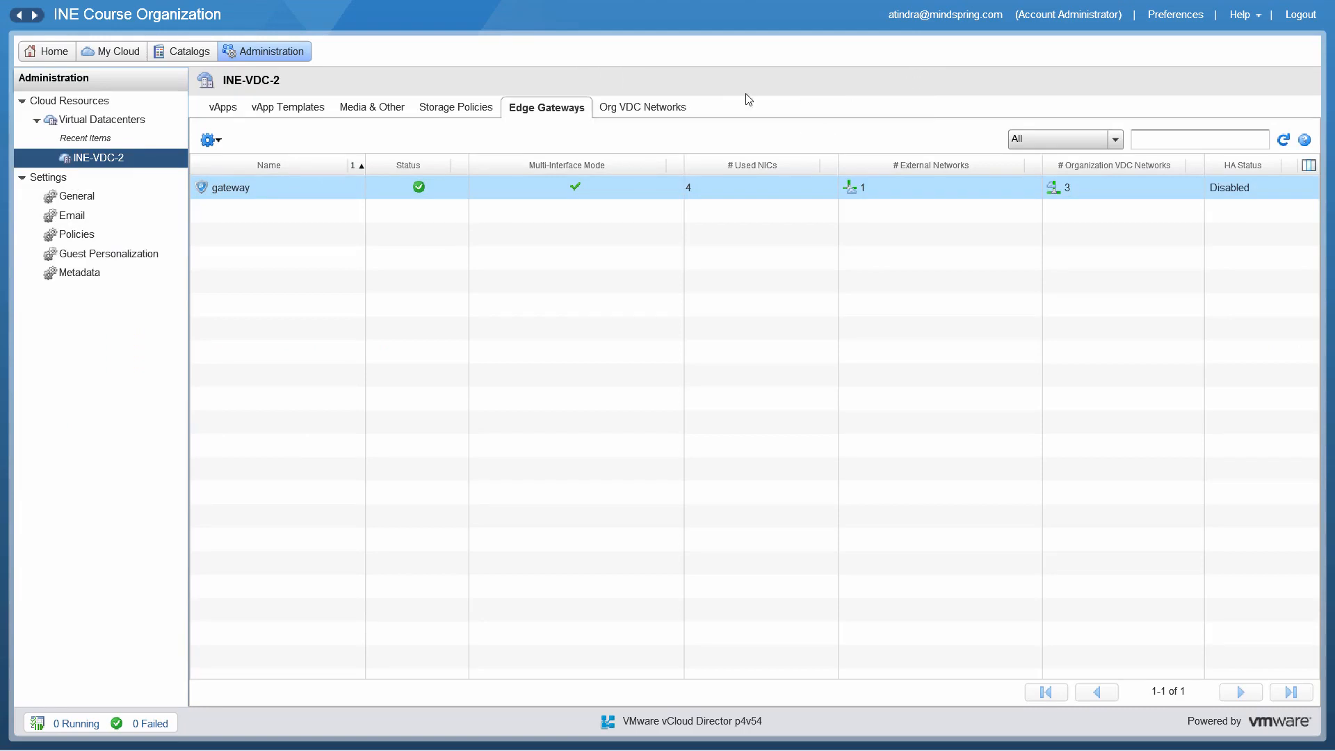
click(217, 140)
click(306, 178)
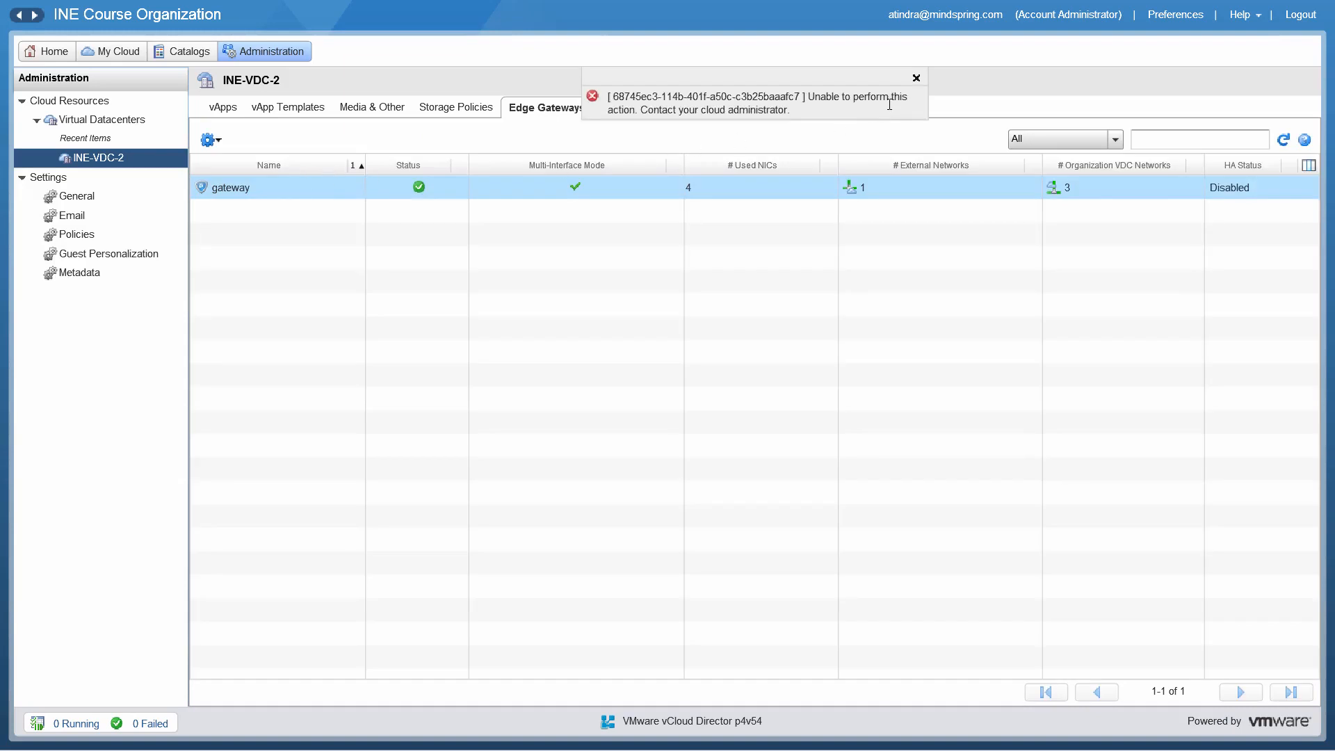
Step: Retry opening the Edge Gateway Services of the gateway in INE-VDC-2, dismissing the error messages
click(916, 78)
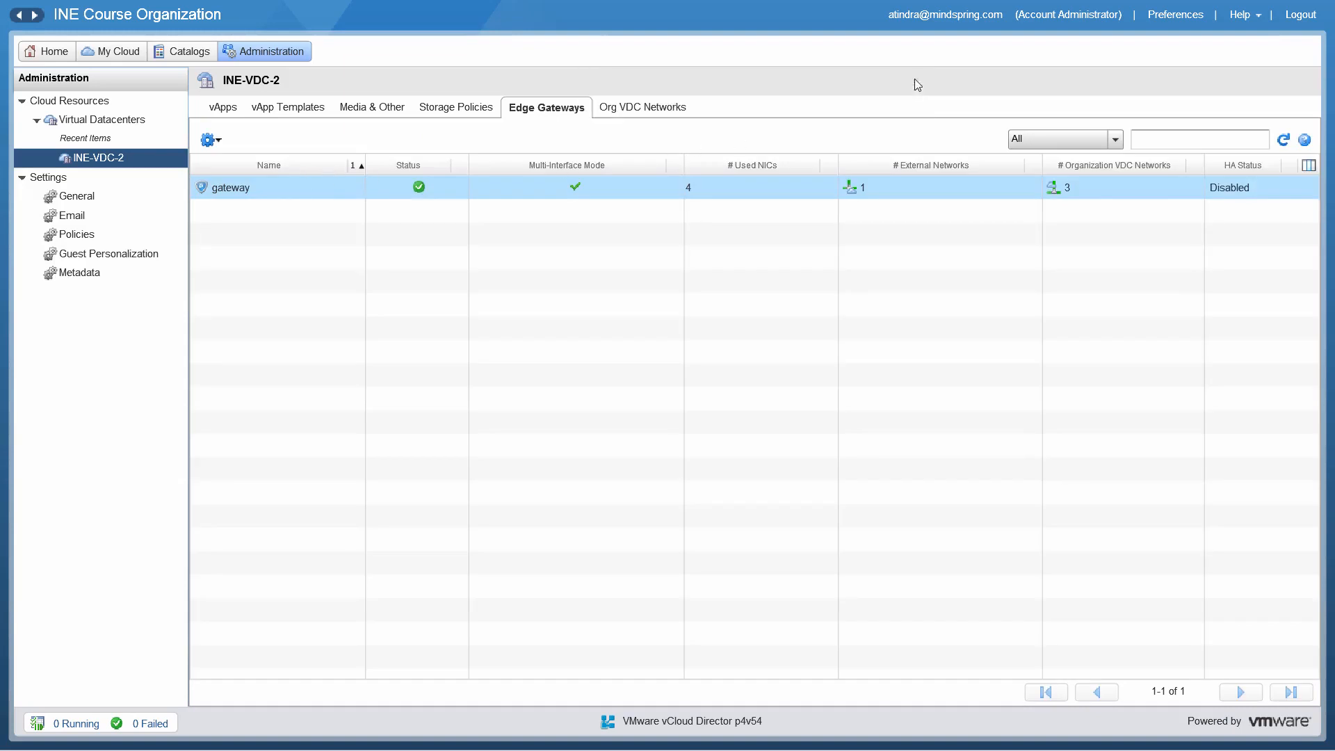
click(218, 140)
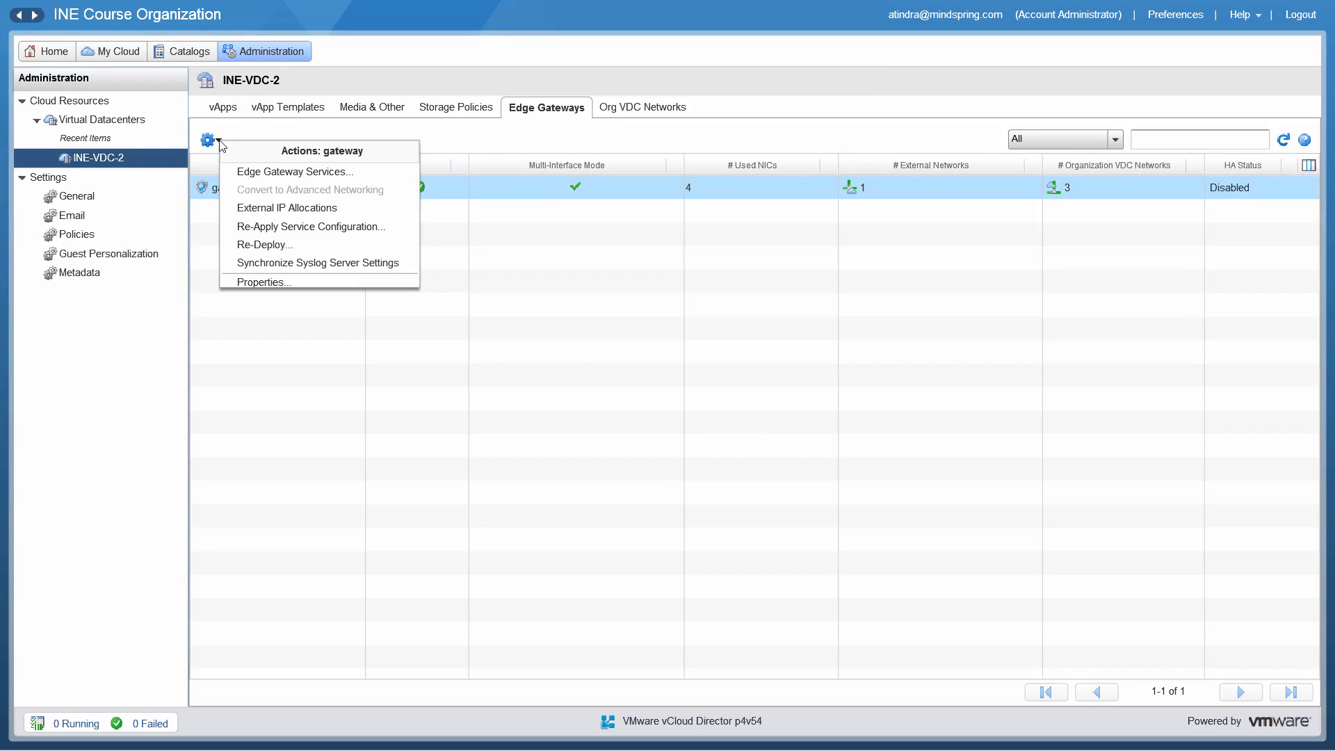
click(330, 174)
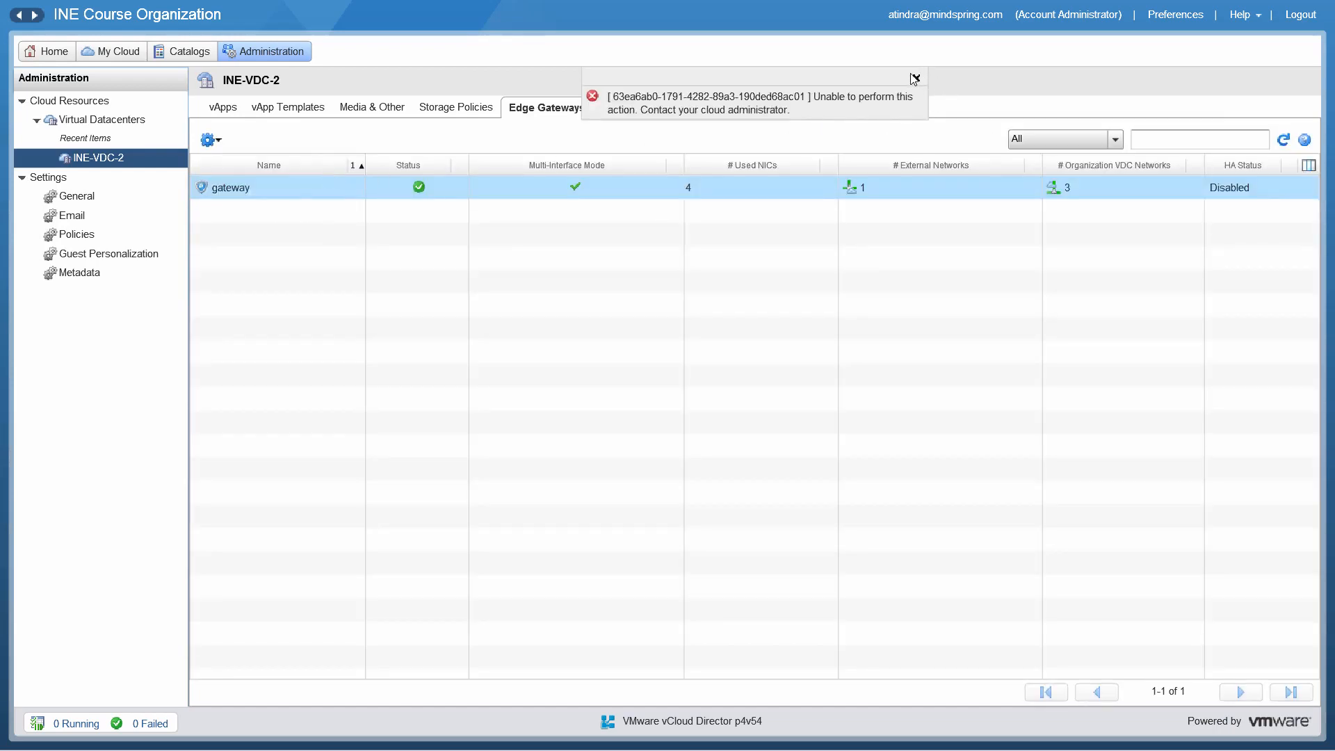
click(914, 78)
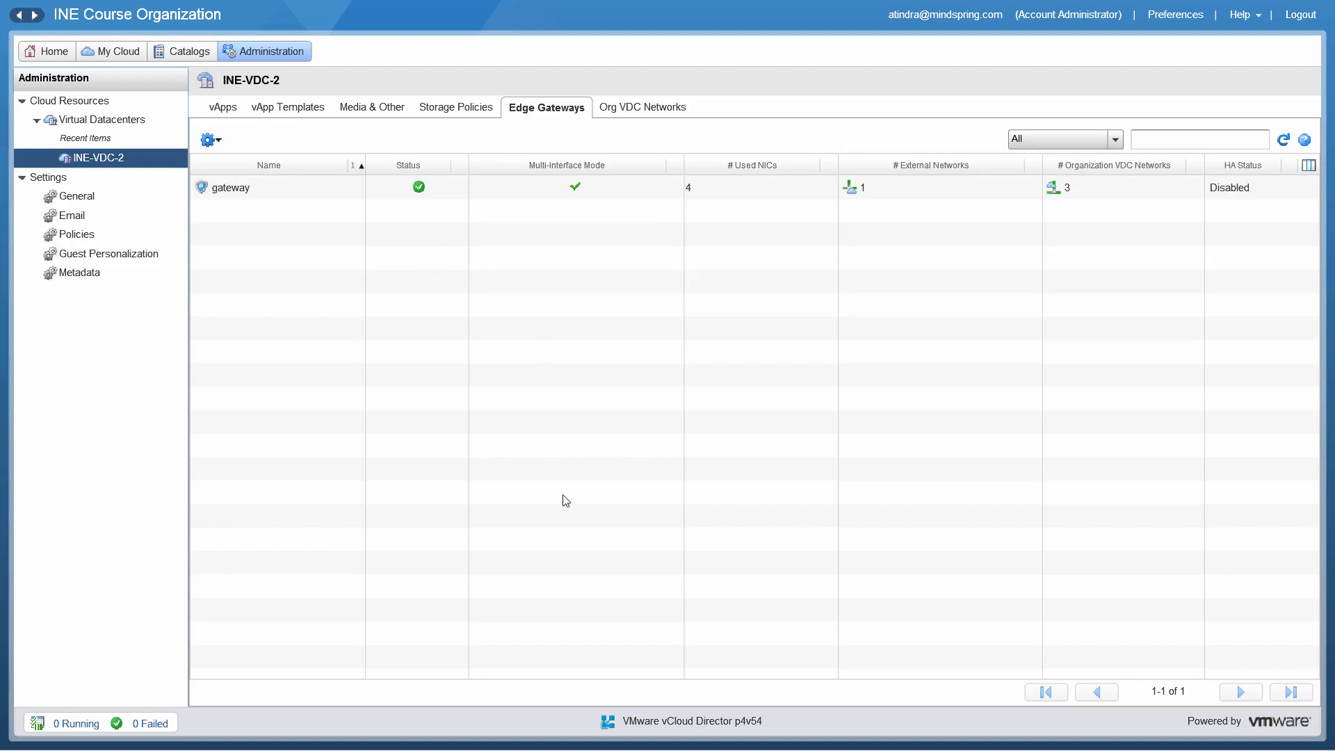
Step: Open the Edge Gateway Services configuration for the gateway in INE-VDC-2 and display its firewall rules
click(275, 189)
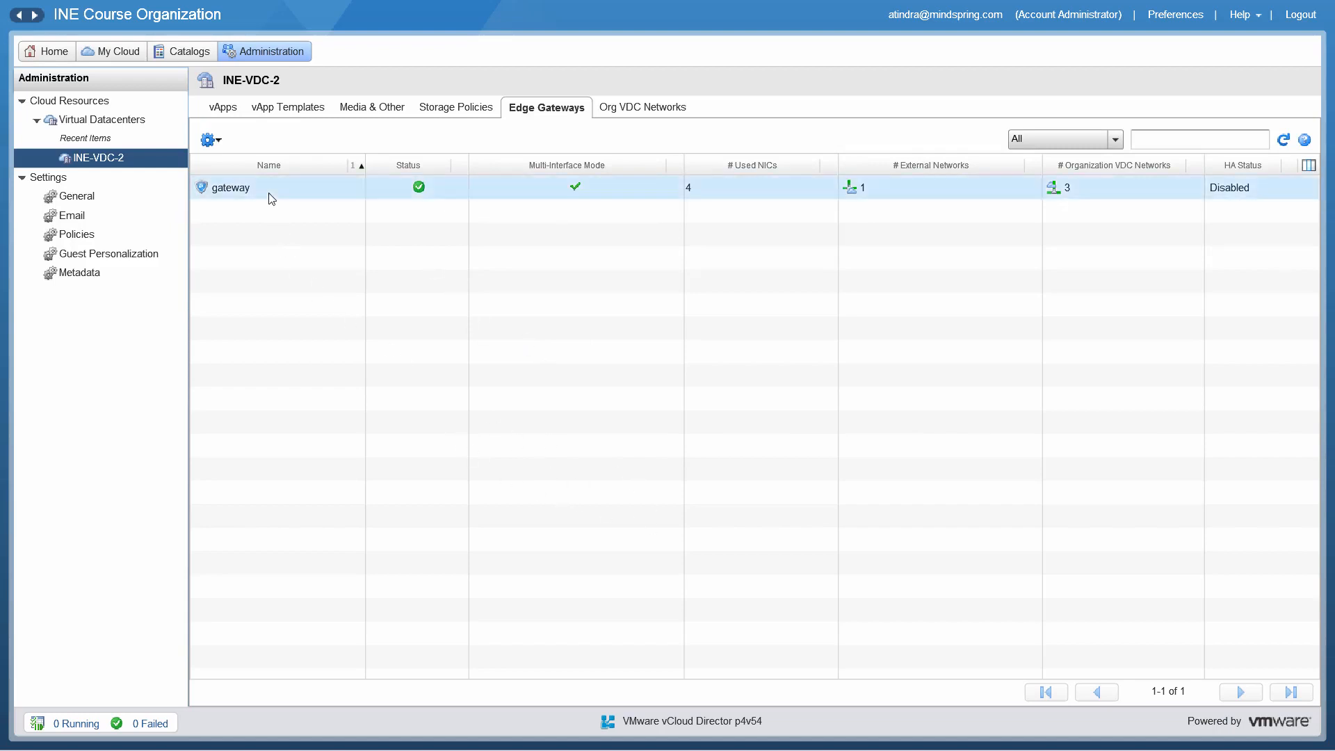
click(214, 142)
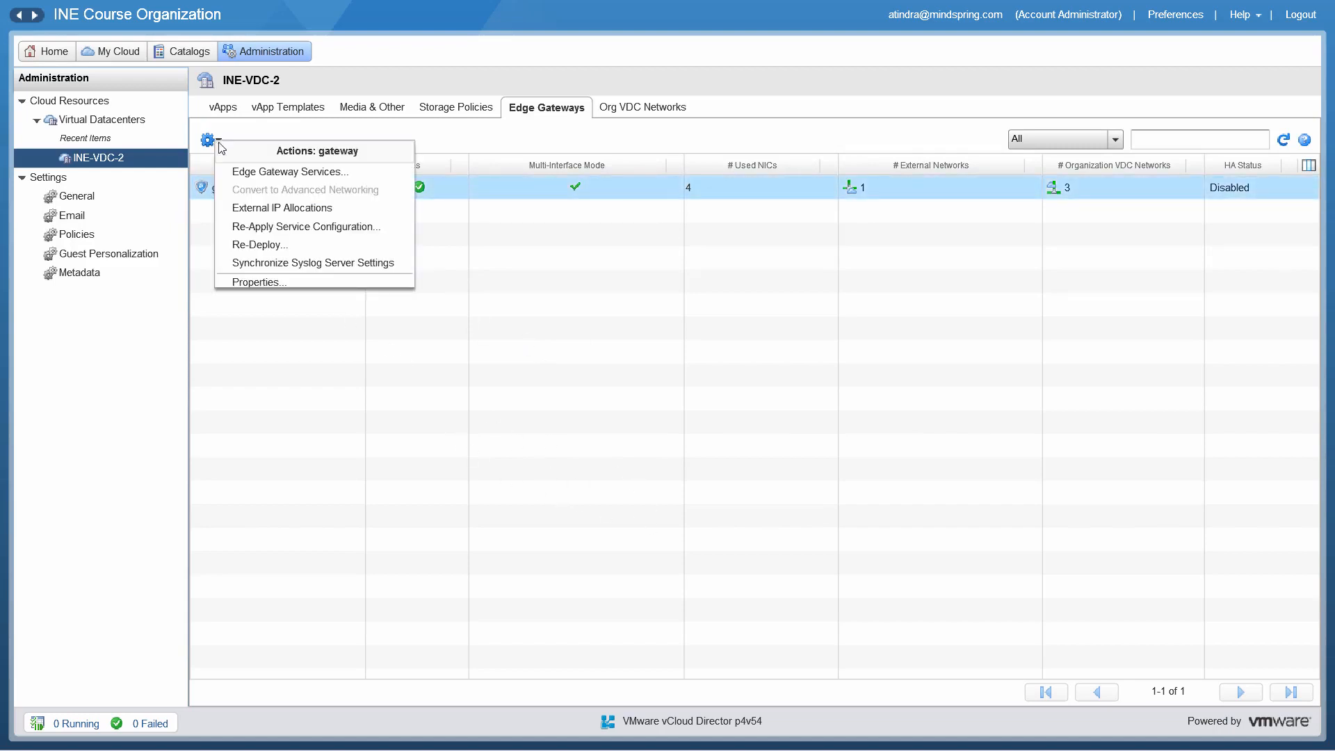
click(310, 172)
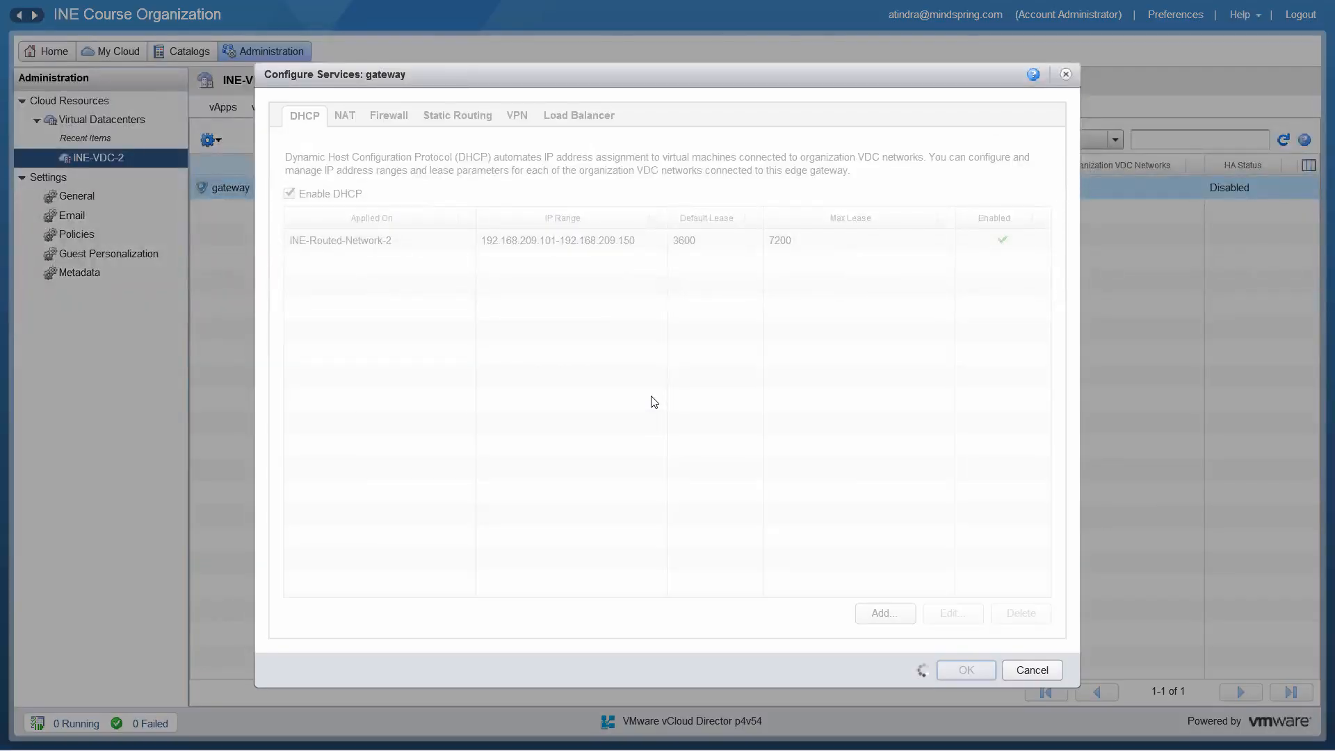
click(386, 117)
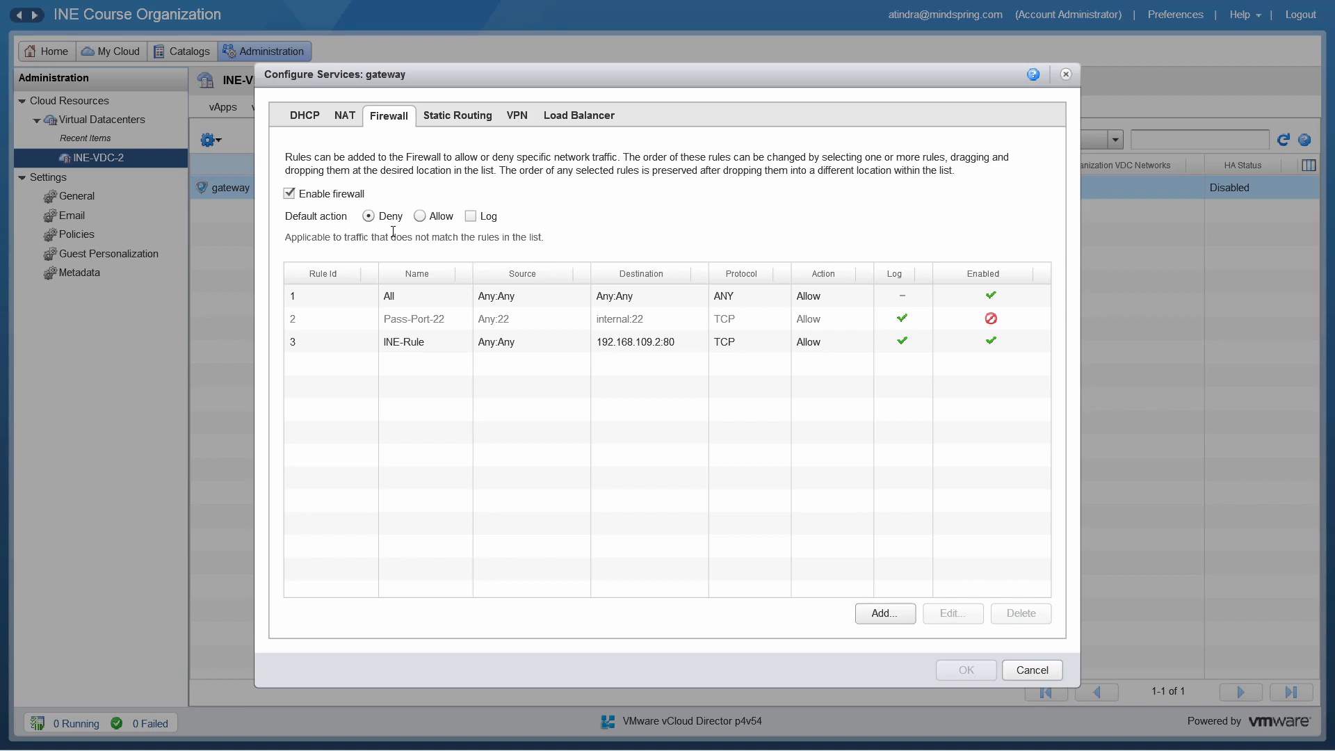
Step: Examine the source, destination, port, protocol and logging settings of INE-Rule, and close its edit dialog without changes
click(433, 341)
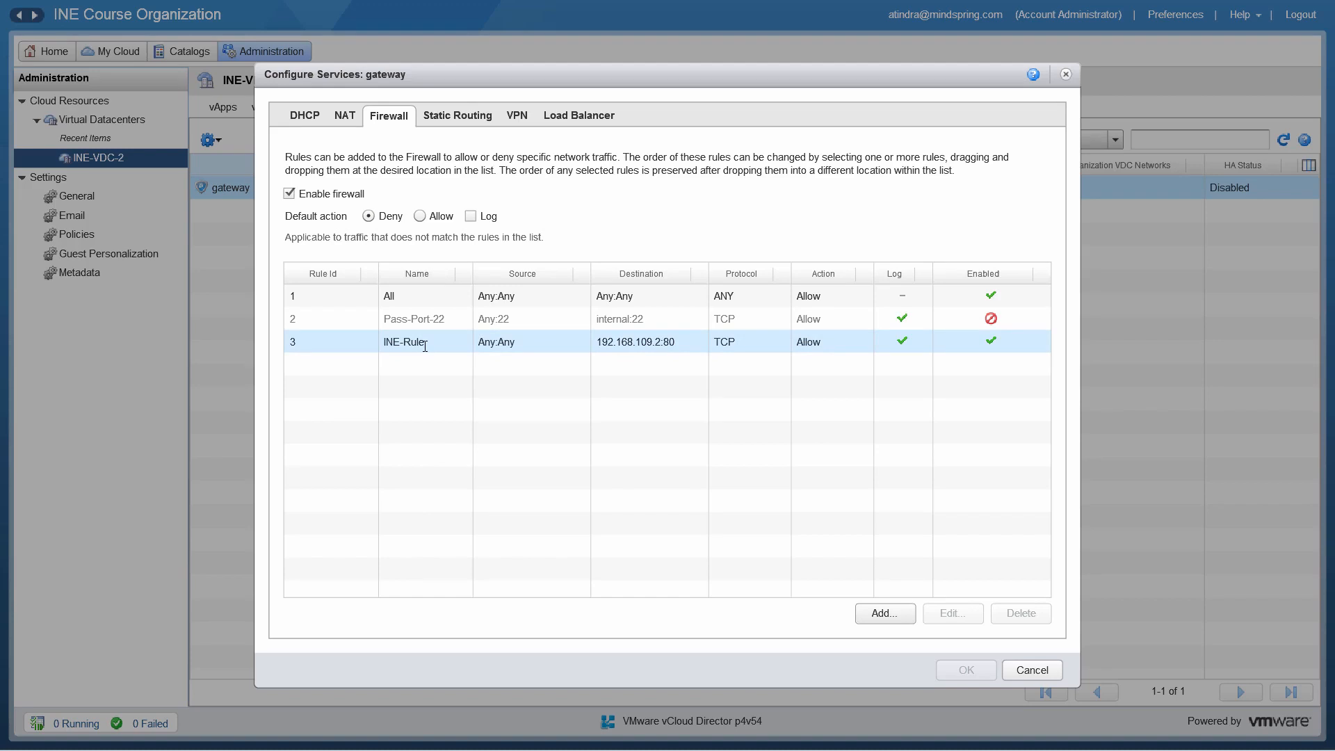
click(425, 342)
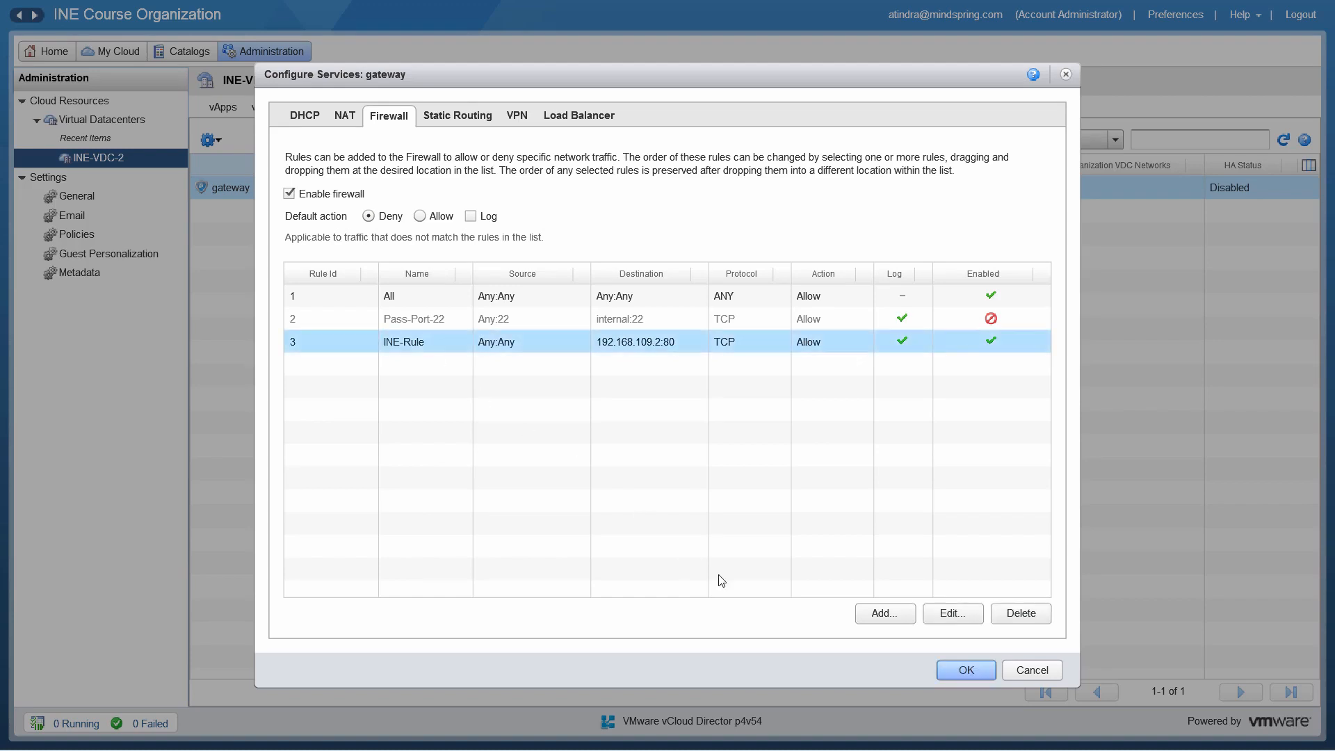
click(958, 615)
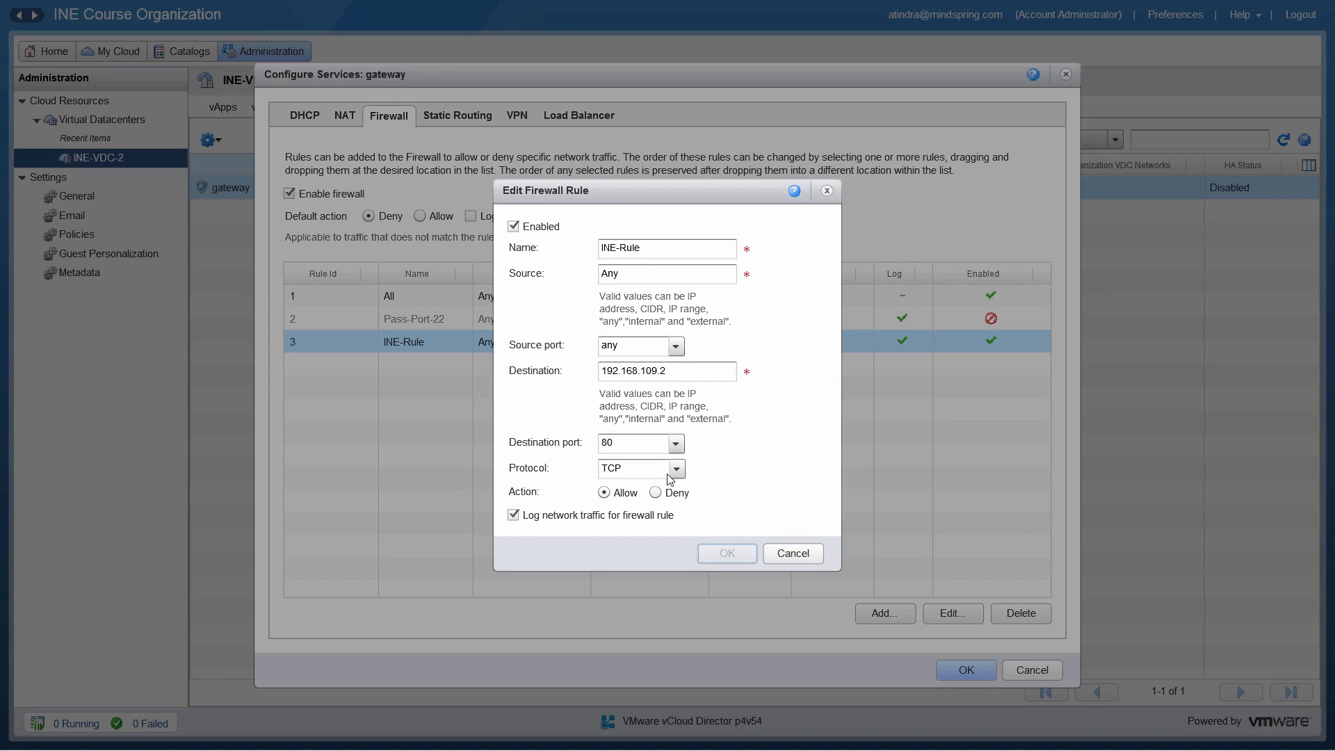
click(799, 557)
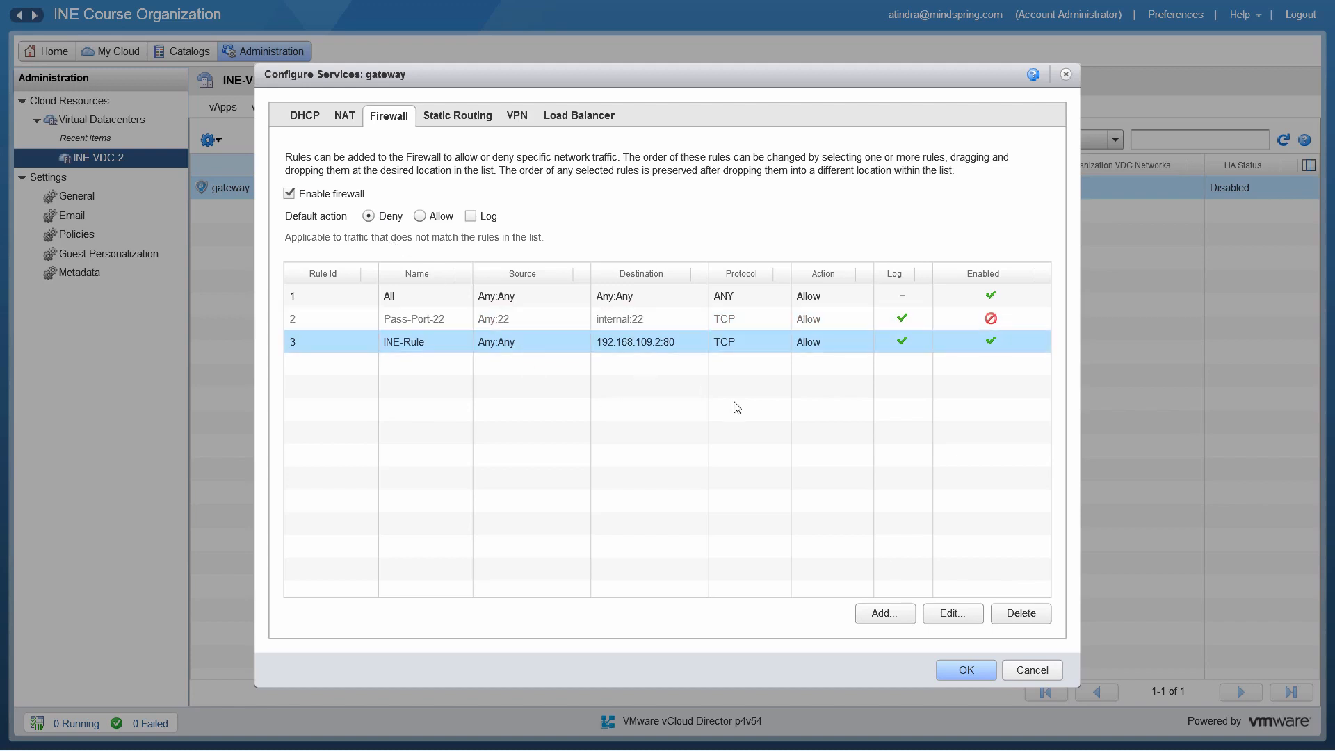
Step: Delete the Pass-Port-22 firewall rule and apply the updated gateway service configuration
ctrl+click(365, 326)
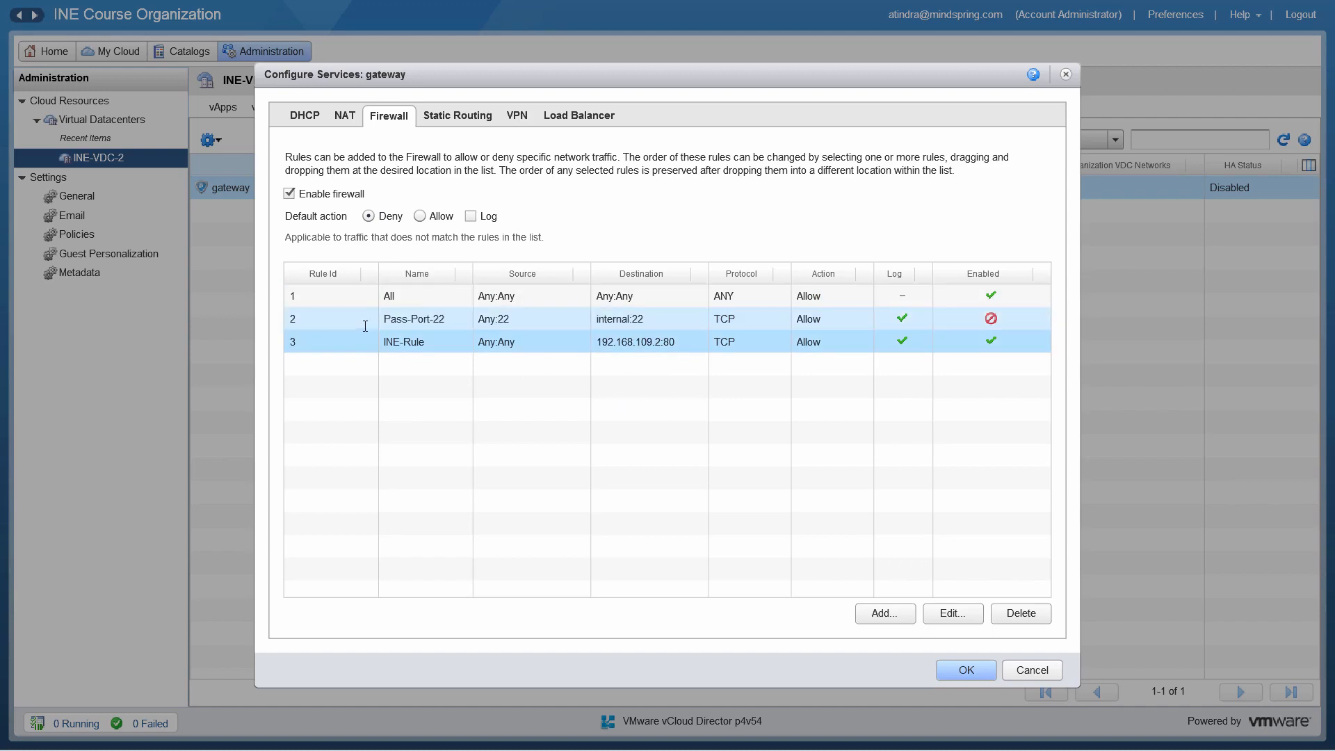
click(363, 325)
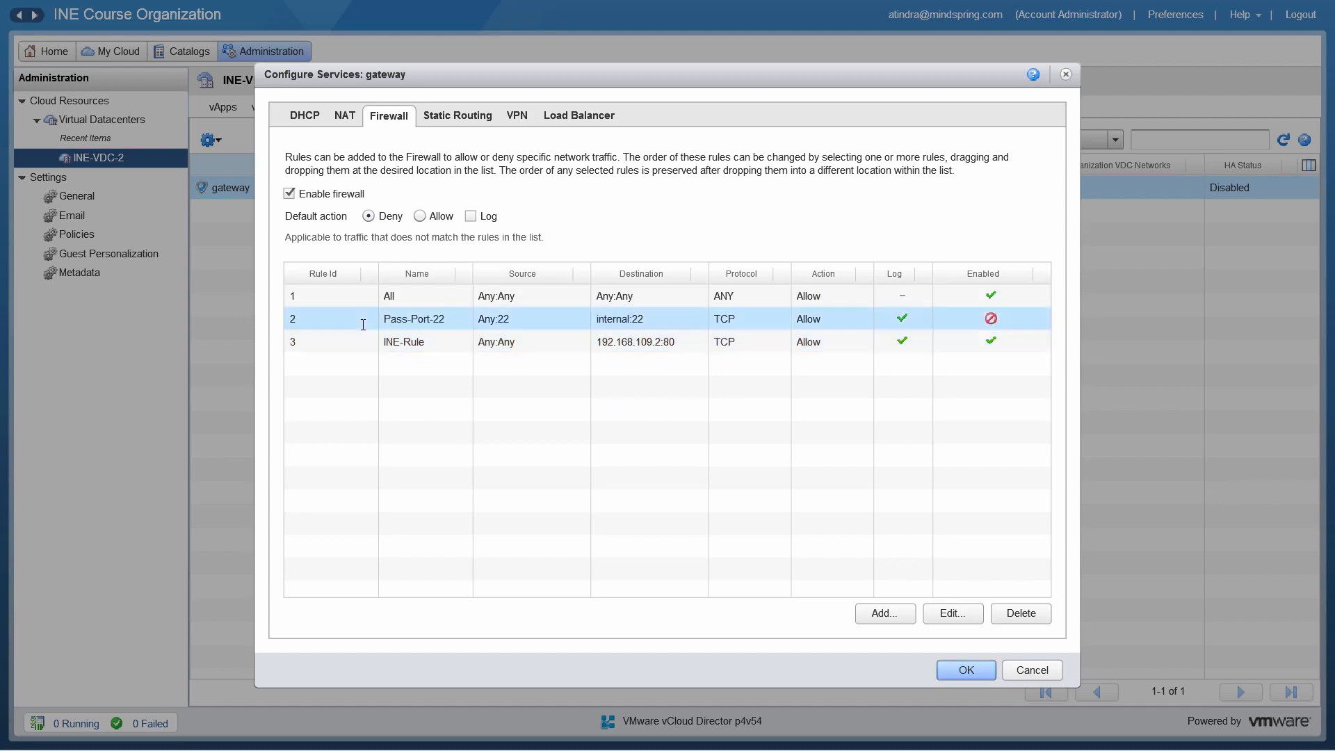
click(1021, 613)
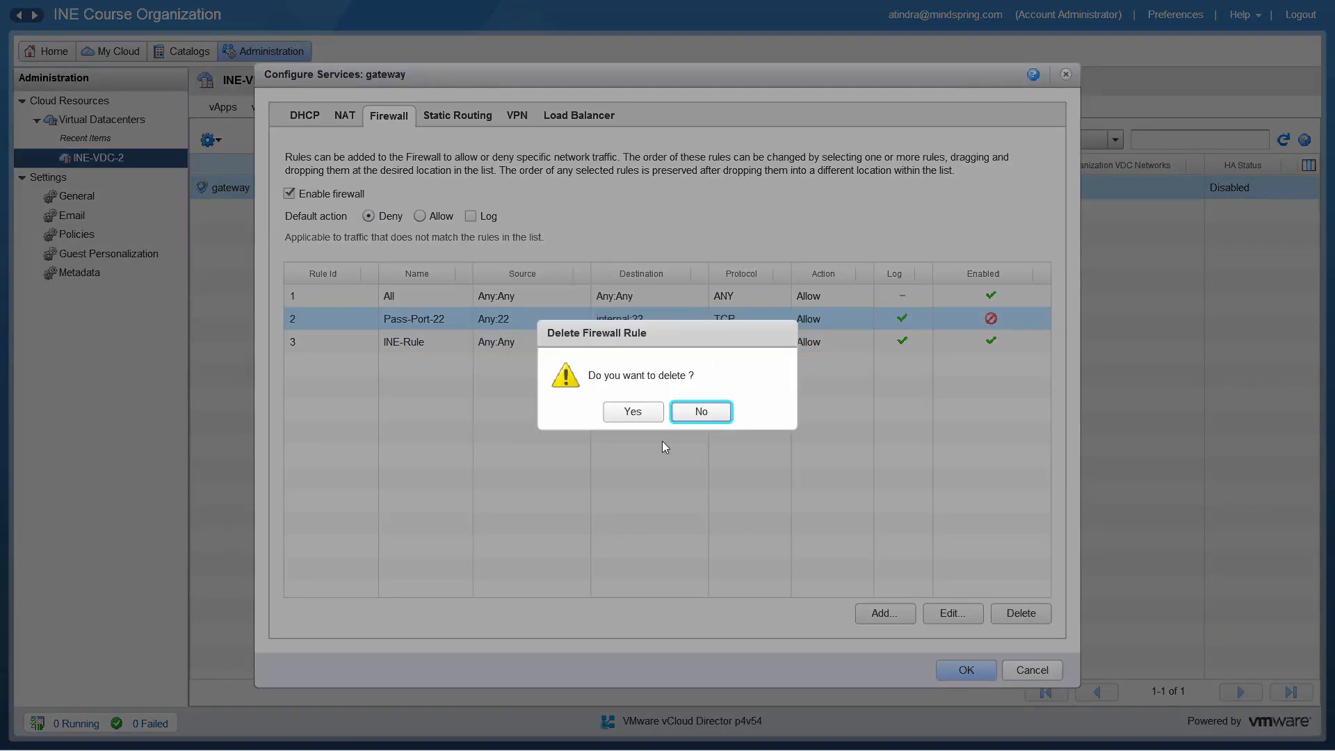
click(630, 410)
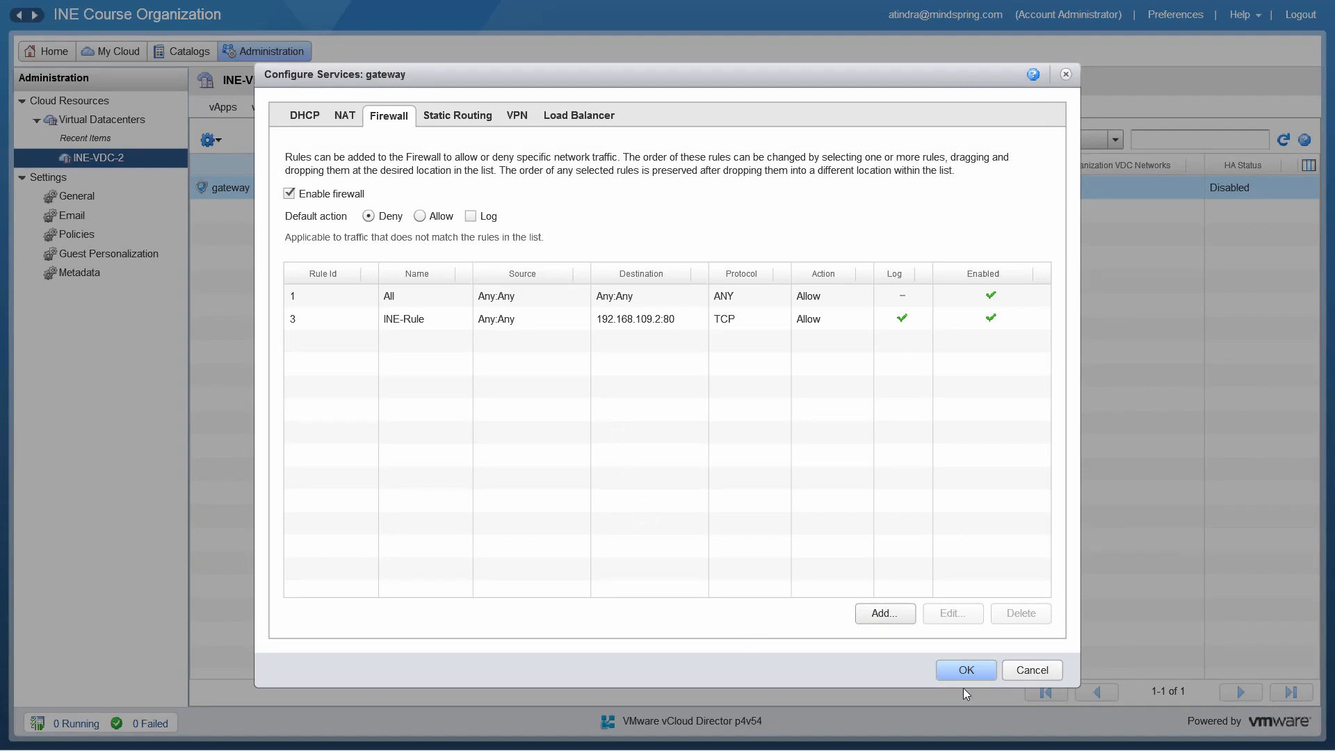
click(950, 673)
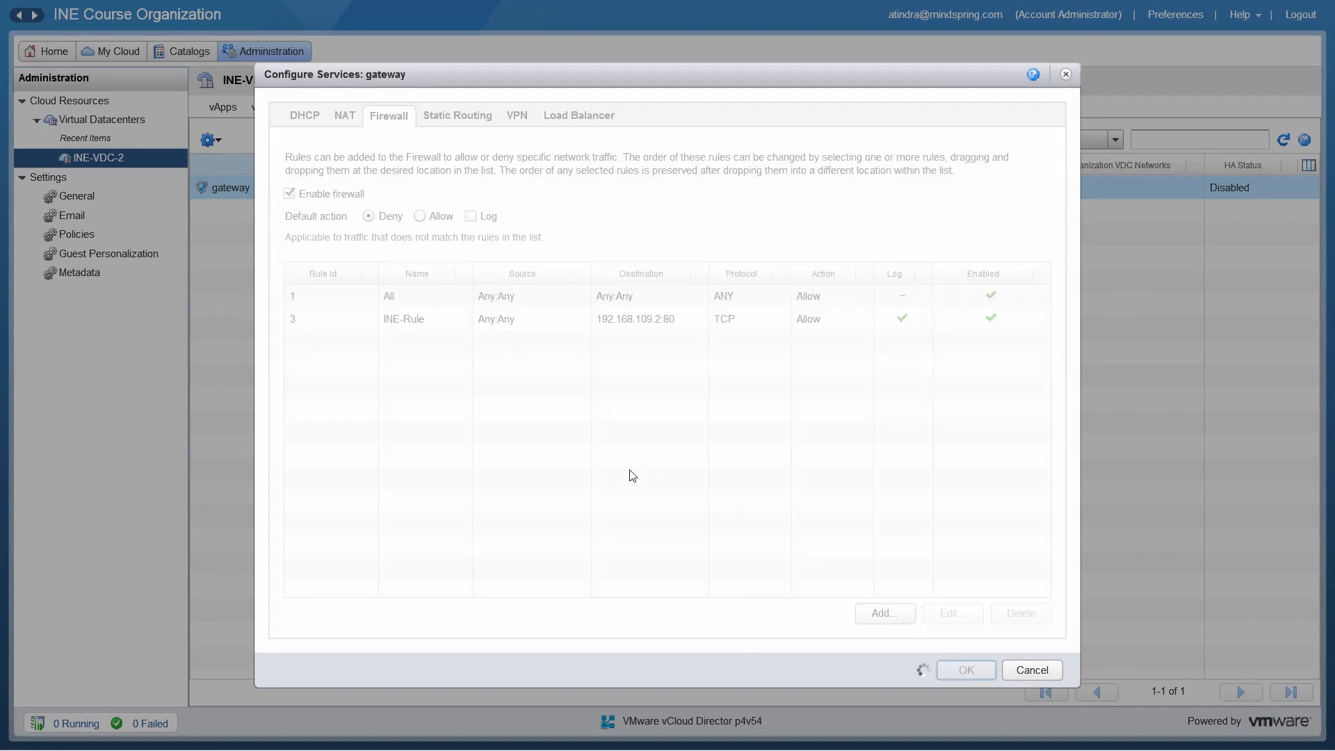